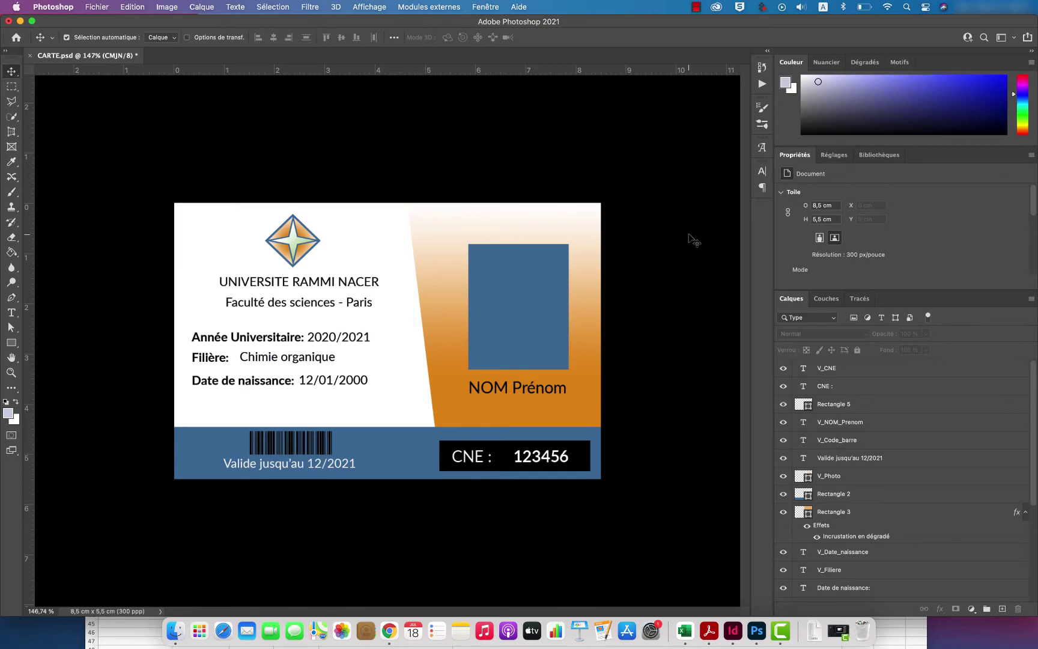
Step: Create a folder named 'CARTES EXPORTÉES PDF' in CARTE-ETUDIANT via Finder, then return to Photoshop
left_click(174, 630)
key("super+Up")
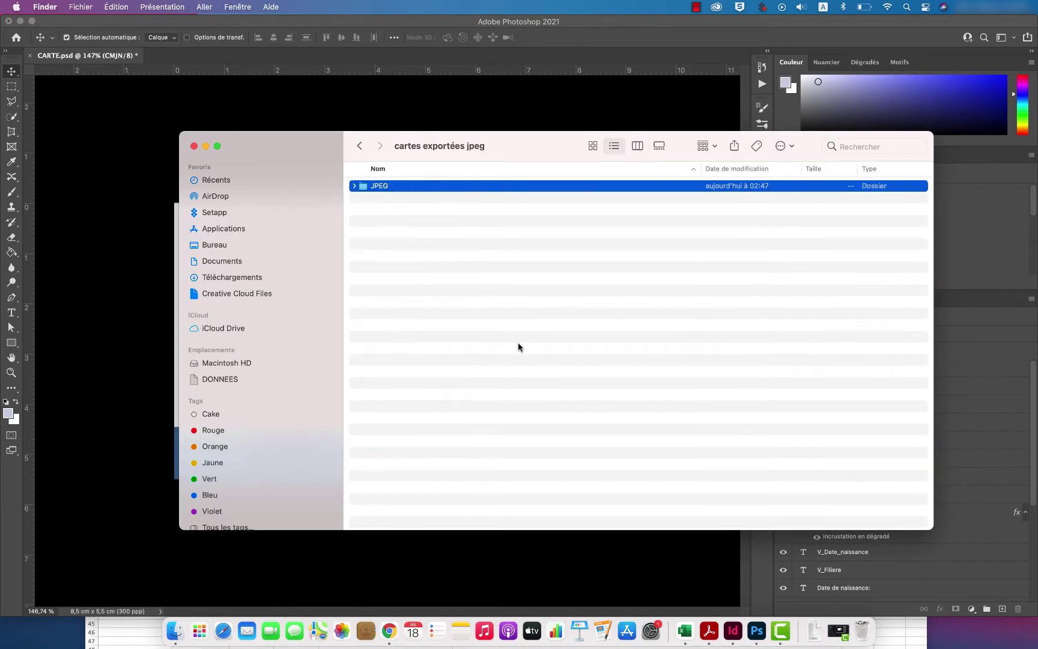
key("super+Up")
left_click(460, 327)
right_click(455, 328)
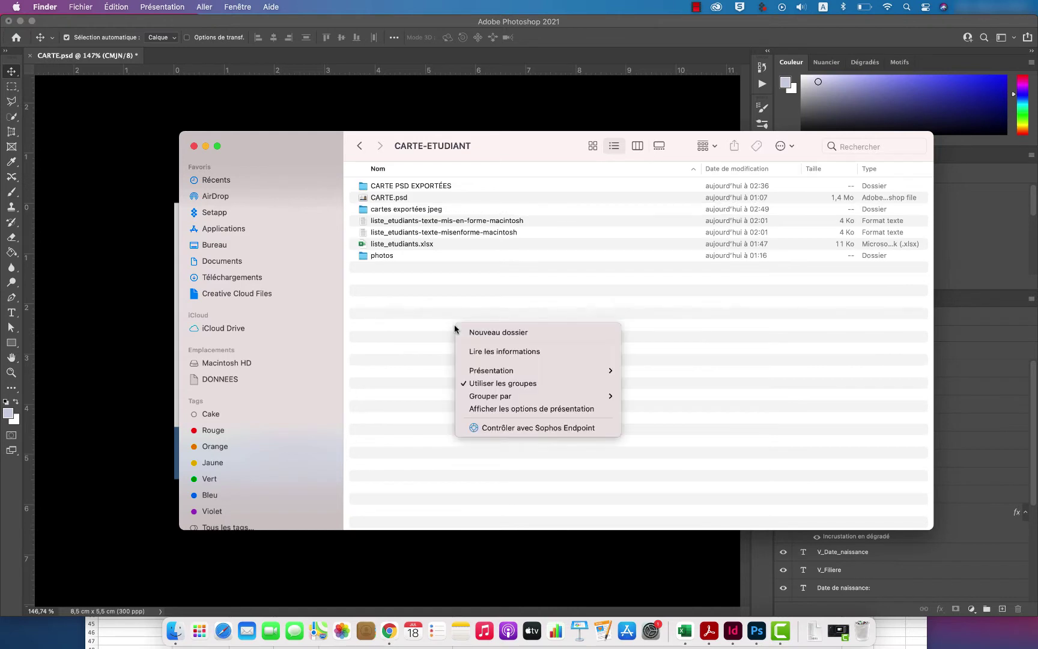
left_click(508, 335)
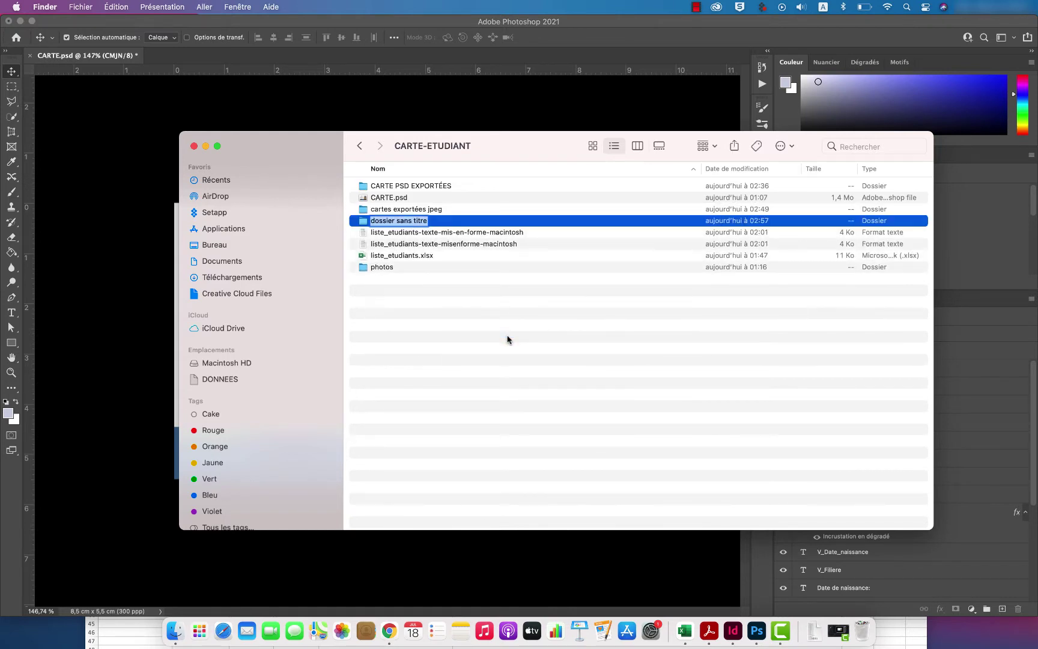
type("CARTES")
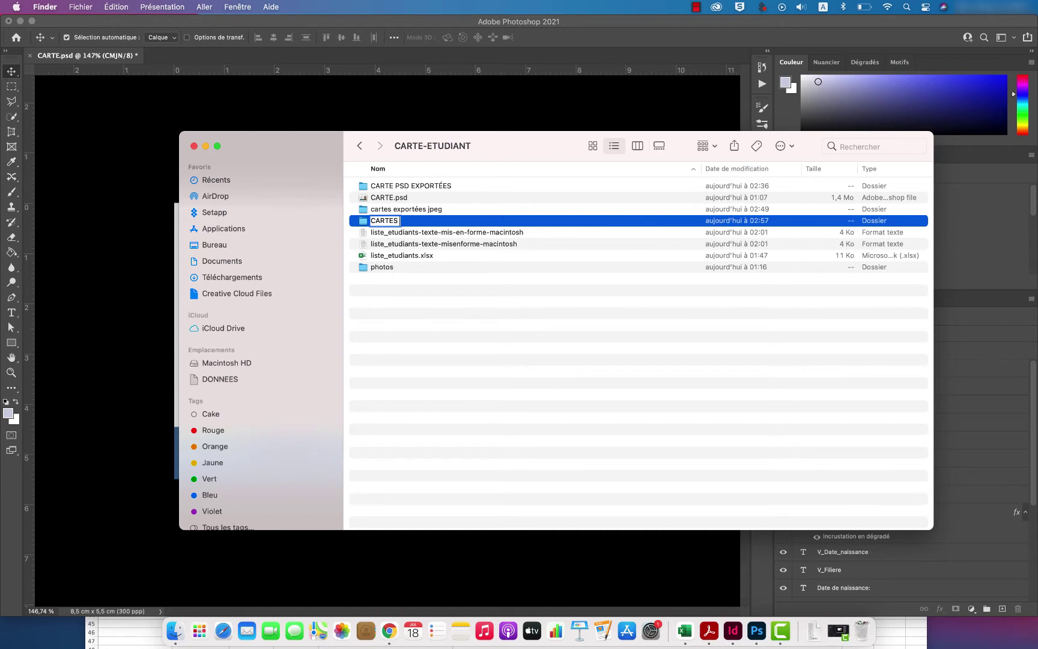
type(" EXPORTÉ")
type("ES PDF")
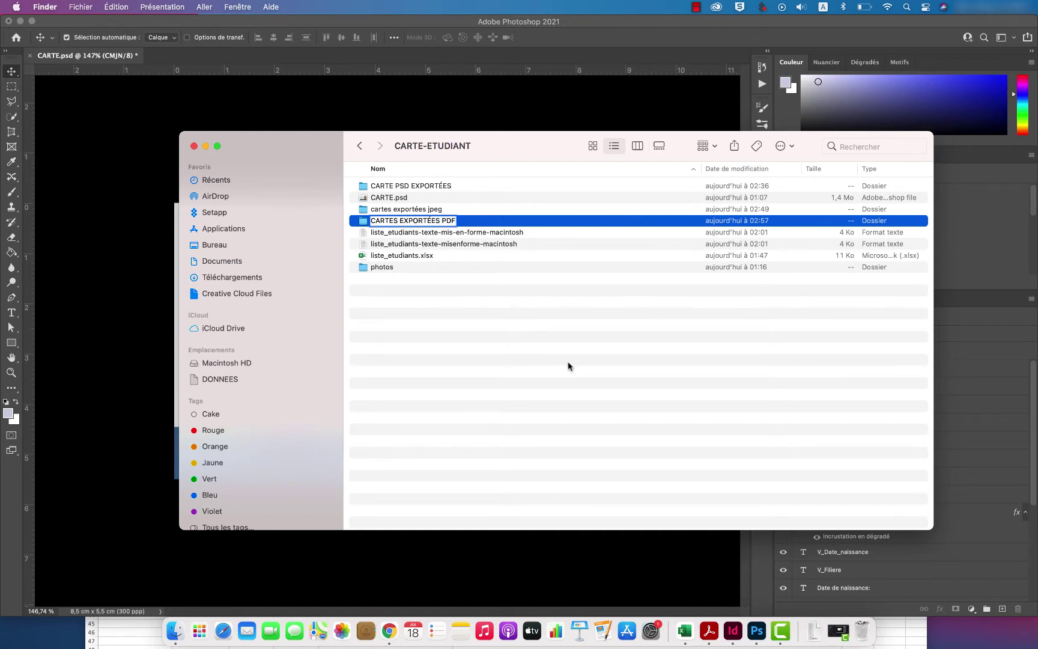
key("Return")
left_click(439, 119)
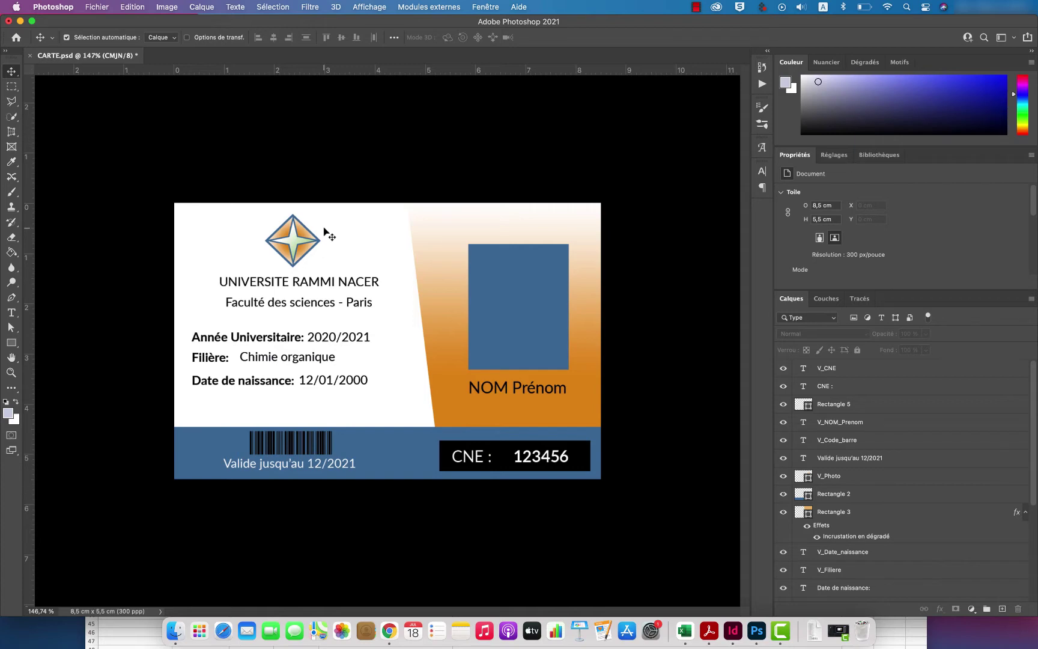
Step: Open CARTE_ETUDIANTS1.psd from the CARTE PSD EXPORTÉES folder via Finder
left_click(175, 632)
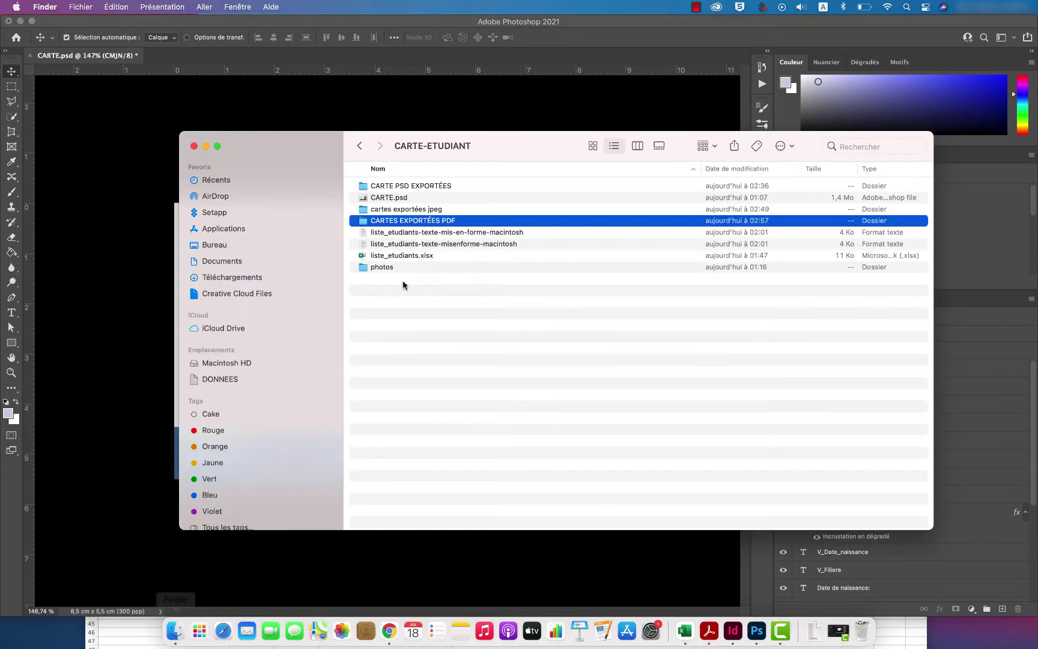
left_click(405, 198)
left_click(445, 188)
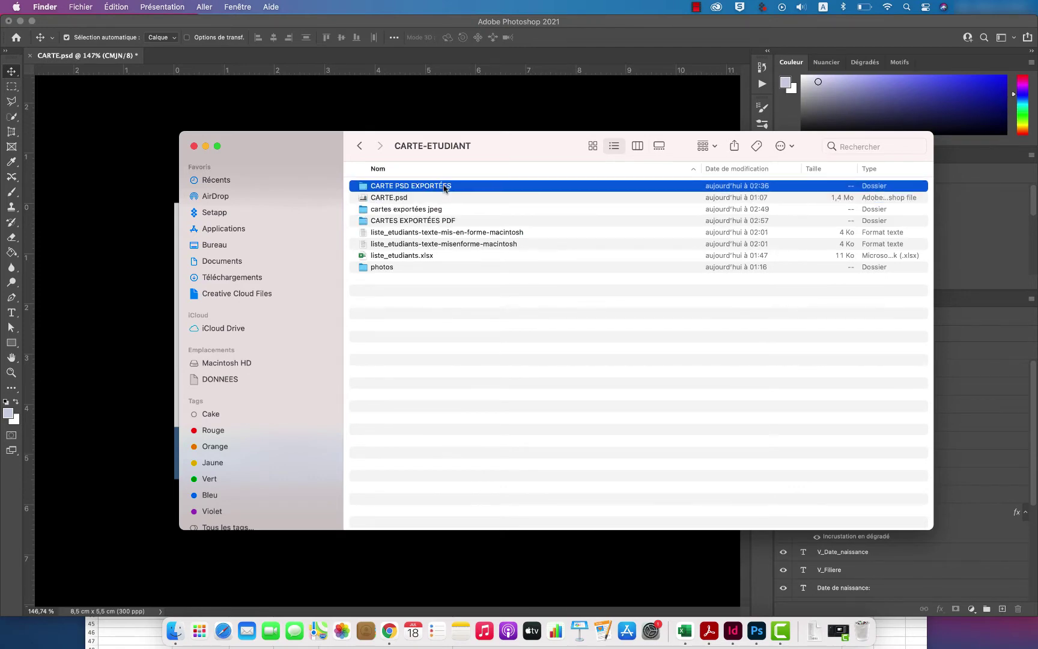
double_click(445, 188)
left_click(412, 191)
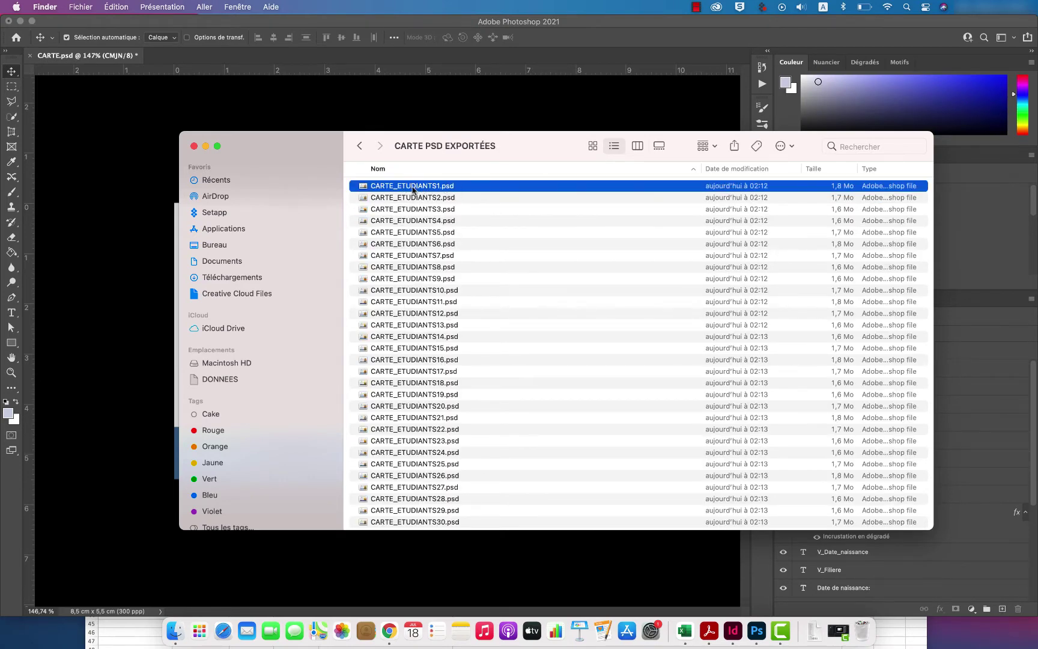
double_click(412, 190)
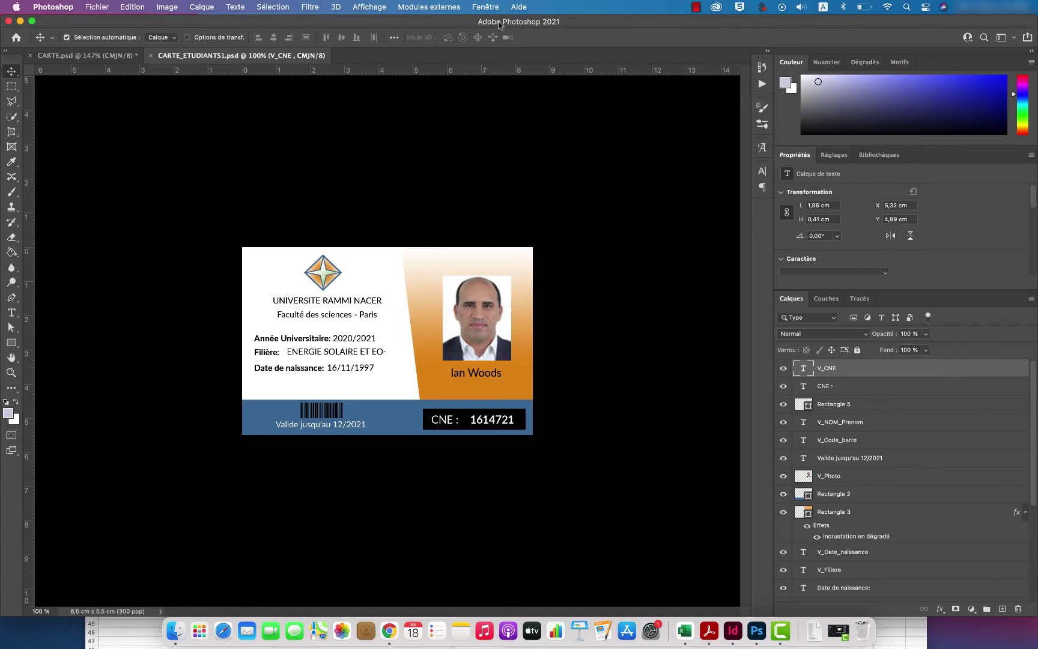
Step: Show the Actions panel from Fenêtre and create a new action set named MES ACTIONS
left_click(486, 7)
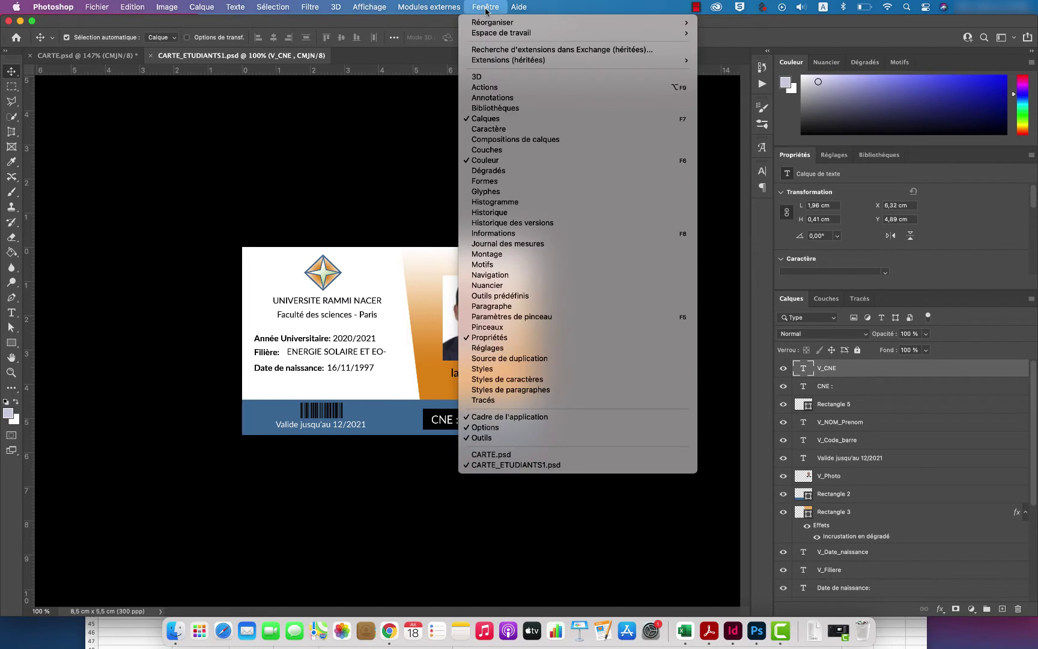
left_click(498, 88)
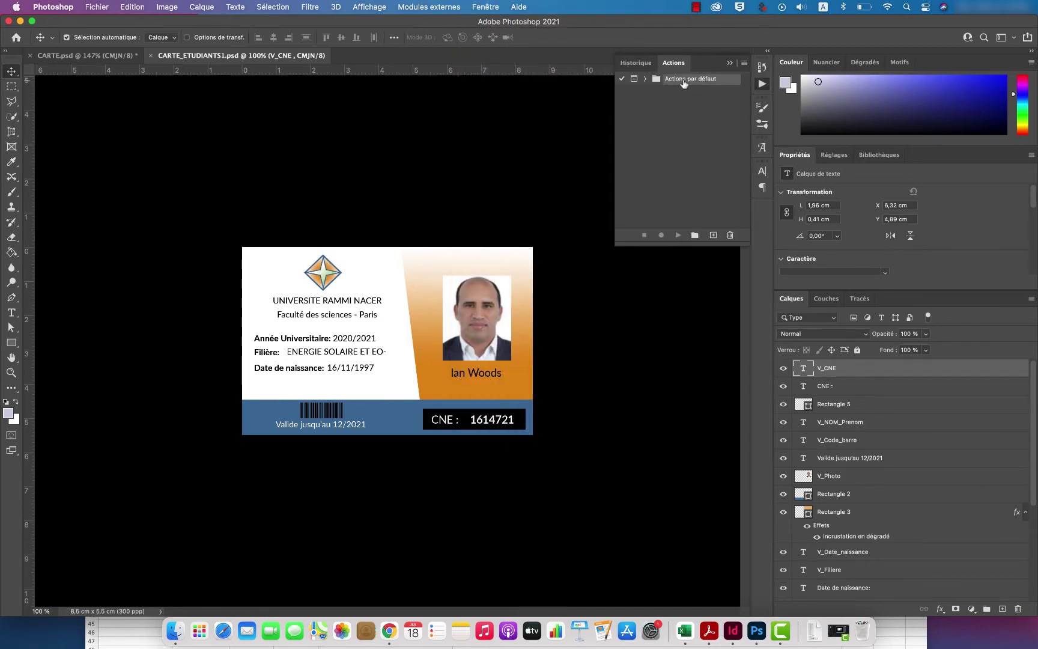
left_click(644, 79)
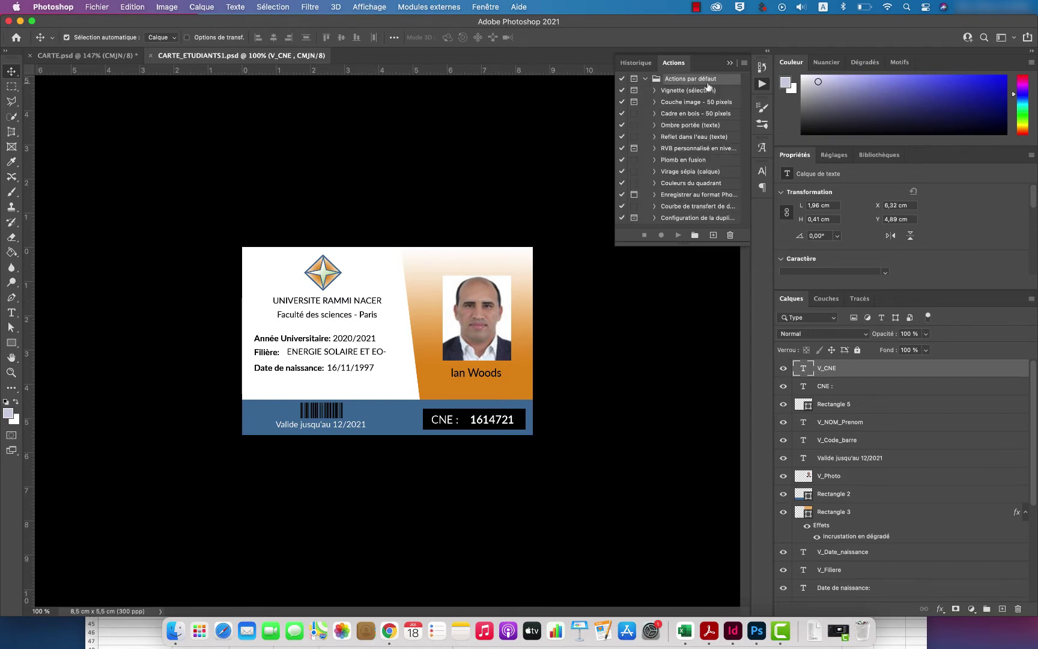
left_click(646, 79)
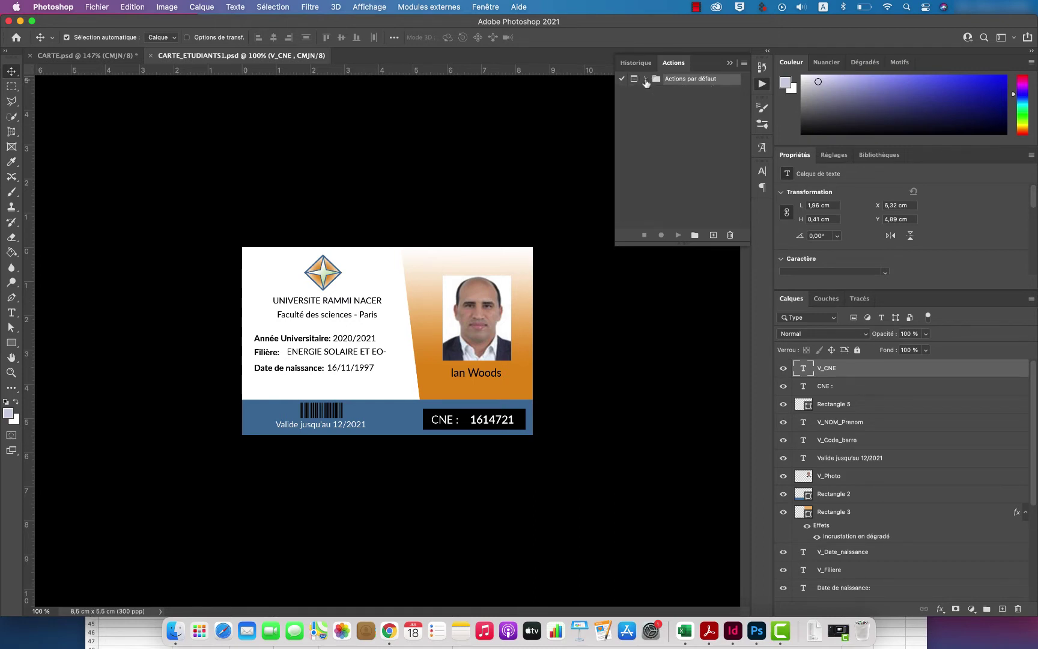
left_click(695, 235)
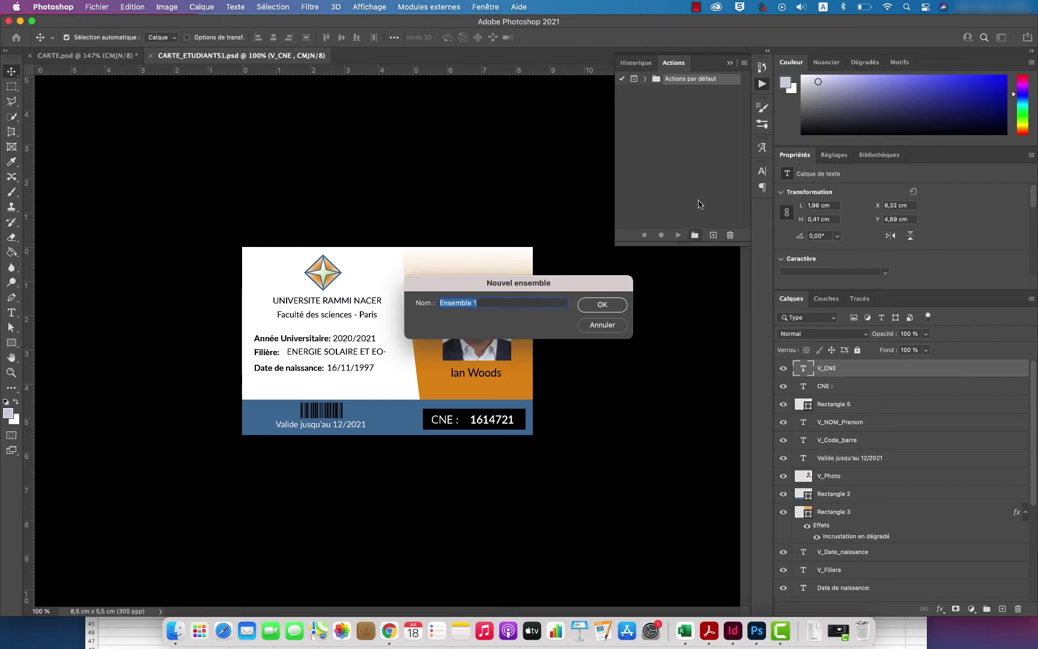
type("MES ACT")
type("IONS")
left_click(608, 306)
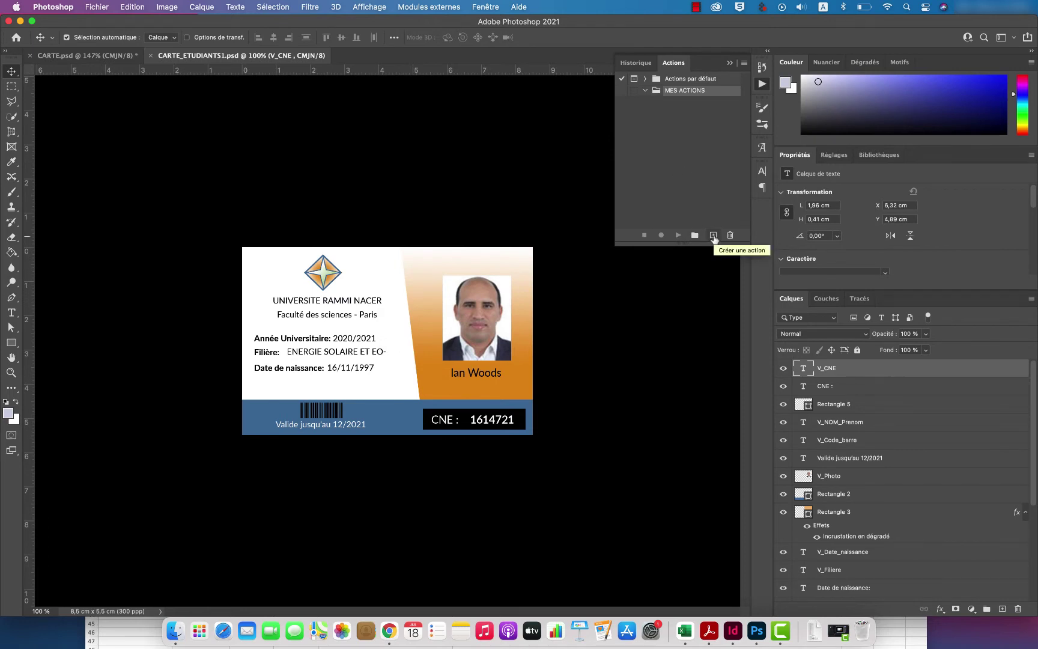
Step: Create the action EXPORT CARTE PDF in MES ACTIONS and start recording
left_click(714, 235)
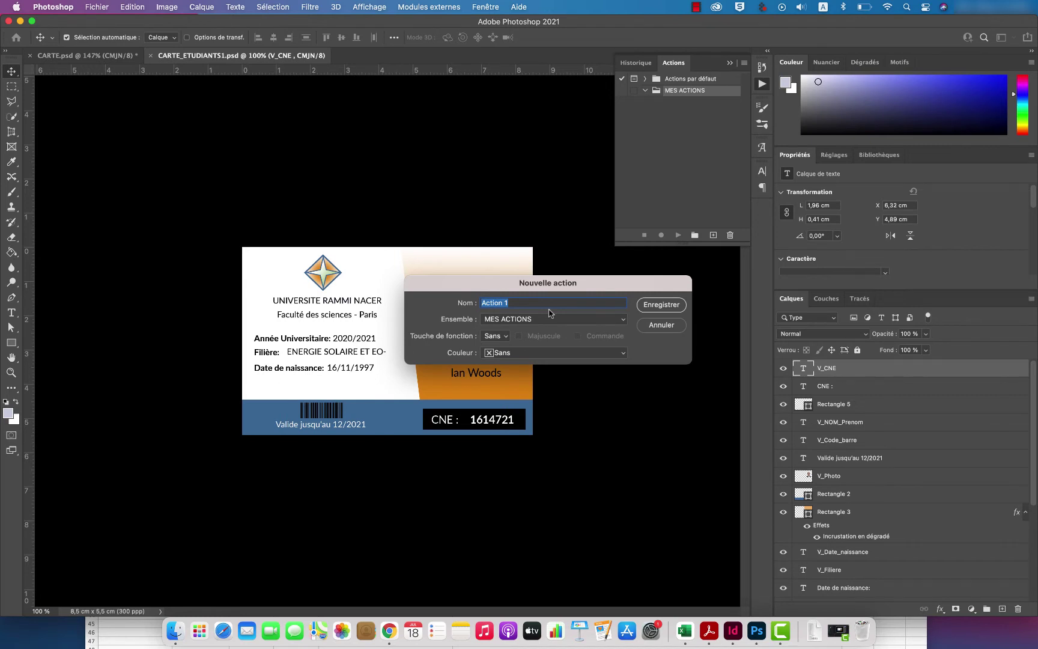
type("EN")
type("XPORT")
type(" CARTE")
type("DF")
left_click(659, 307)
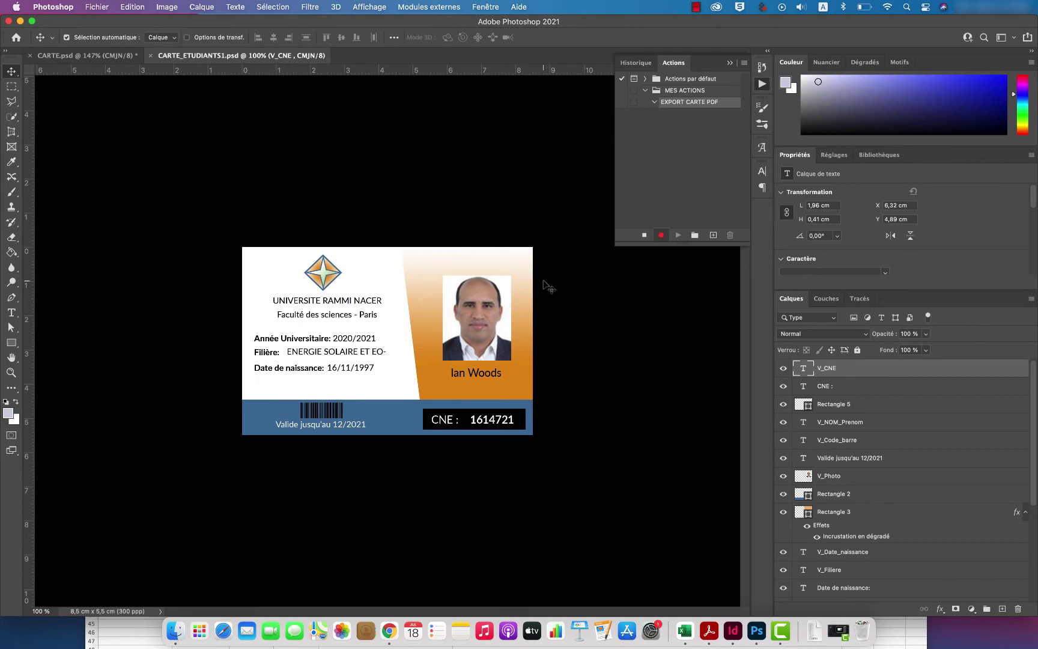
Step: Save a copy of the card as Photoshop PDF in the CARTES EXPORTÉES PDF folder
left_click(100, 8)
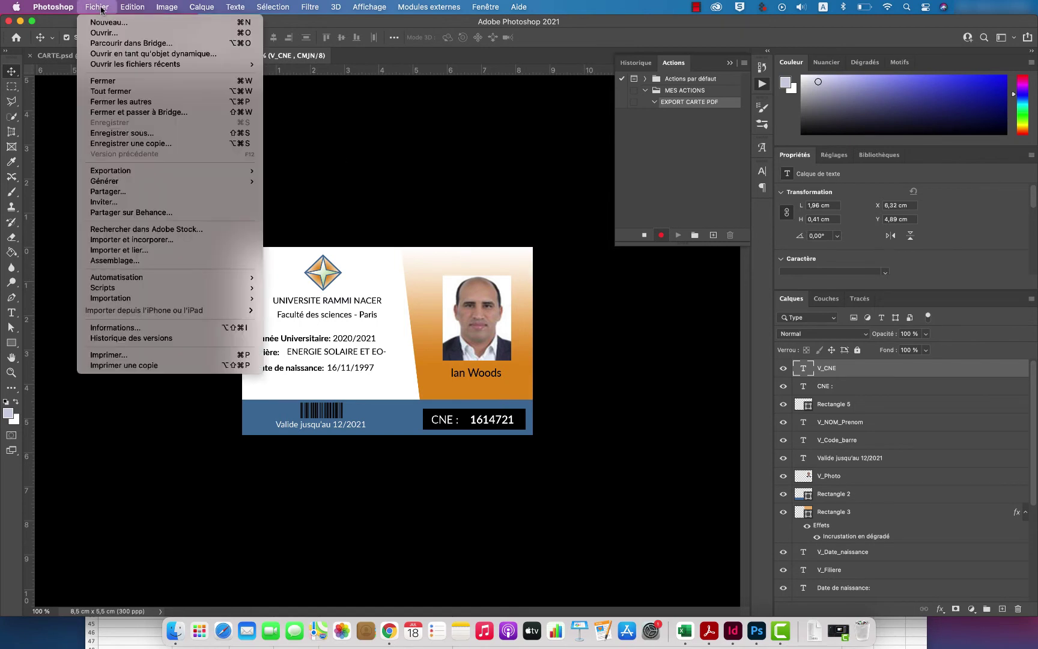
left_click(156, 146)
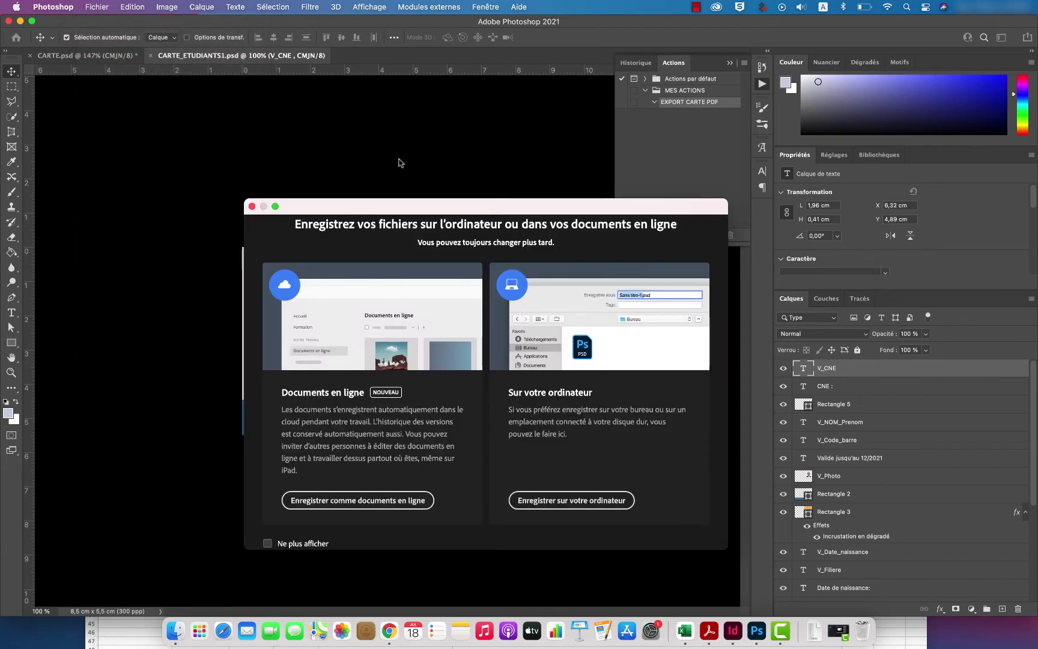
left_click(582, 506)
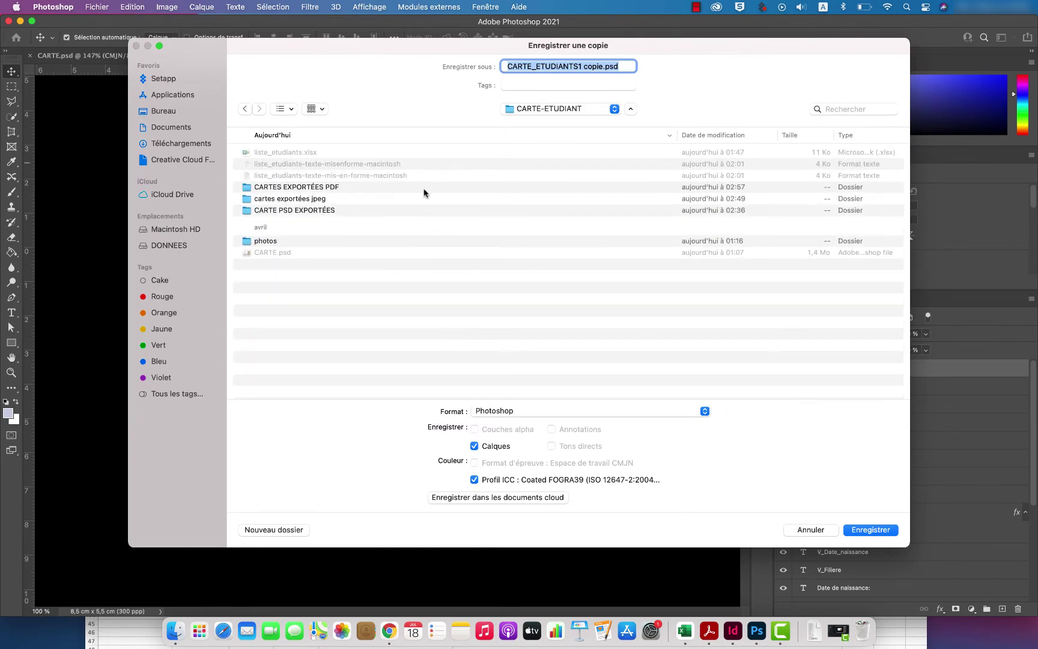
double_click(310, 188)
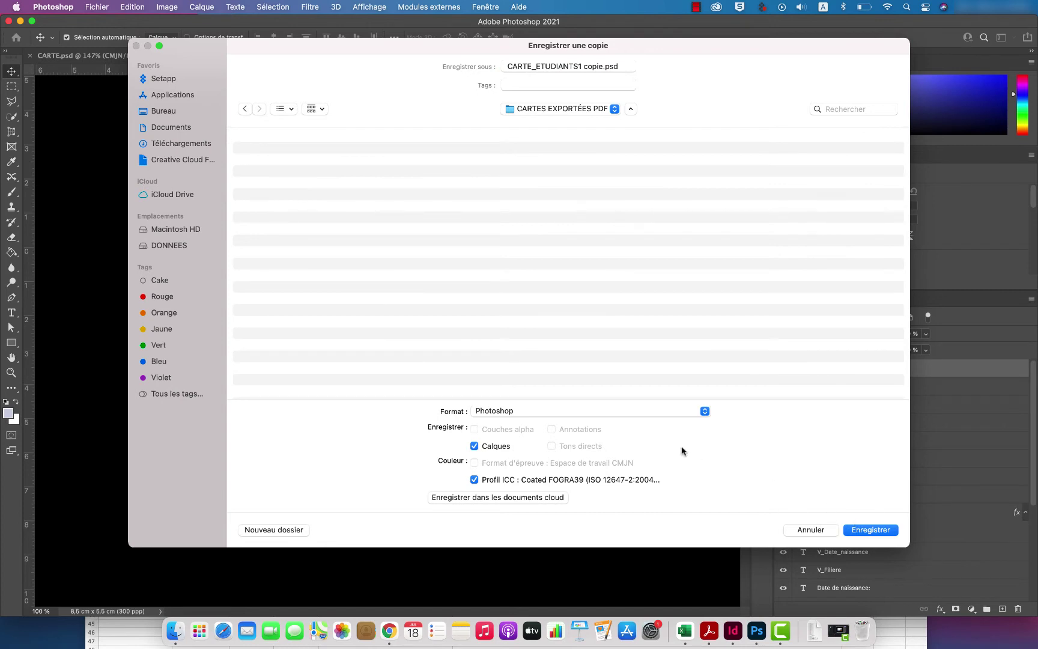
left_click(705, 411)
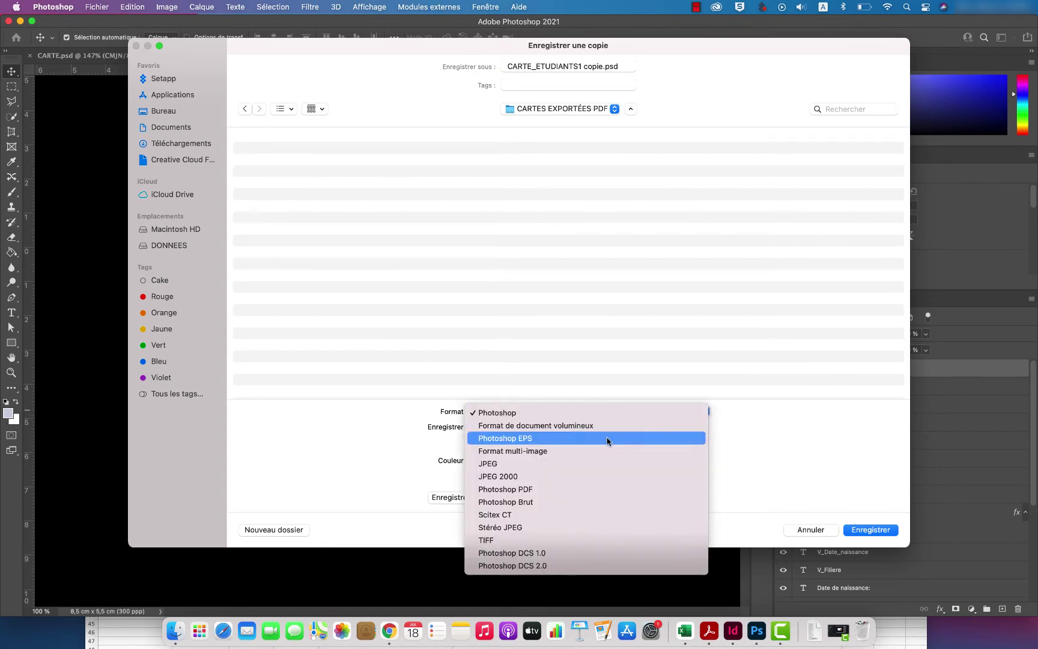
left_click(546, 489)
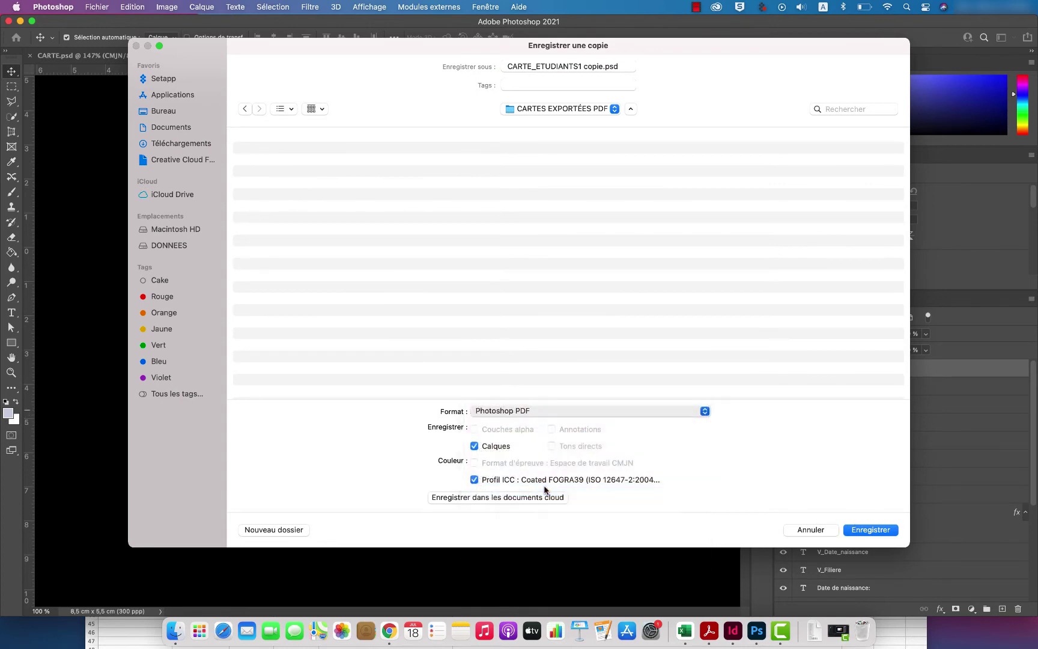
left_click(863, 530)
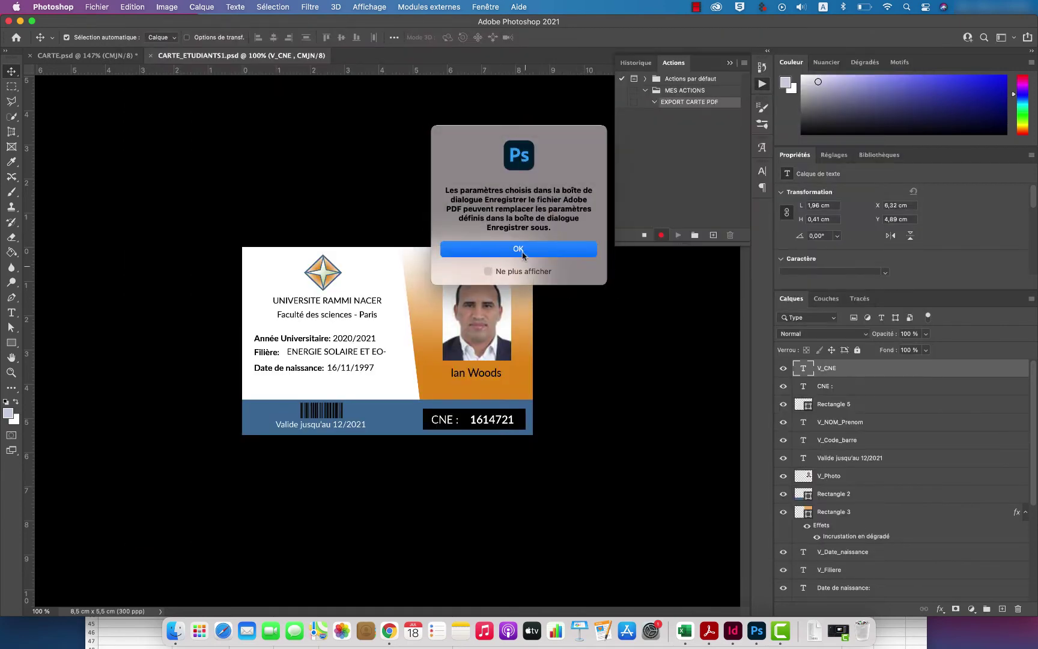
Step: Save the PDF with the PDF/X-4:2010 standard and check the recorded Enregistrer step
left_click(522, 255)
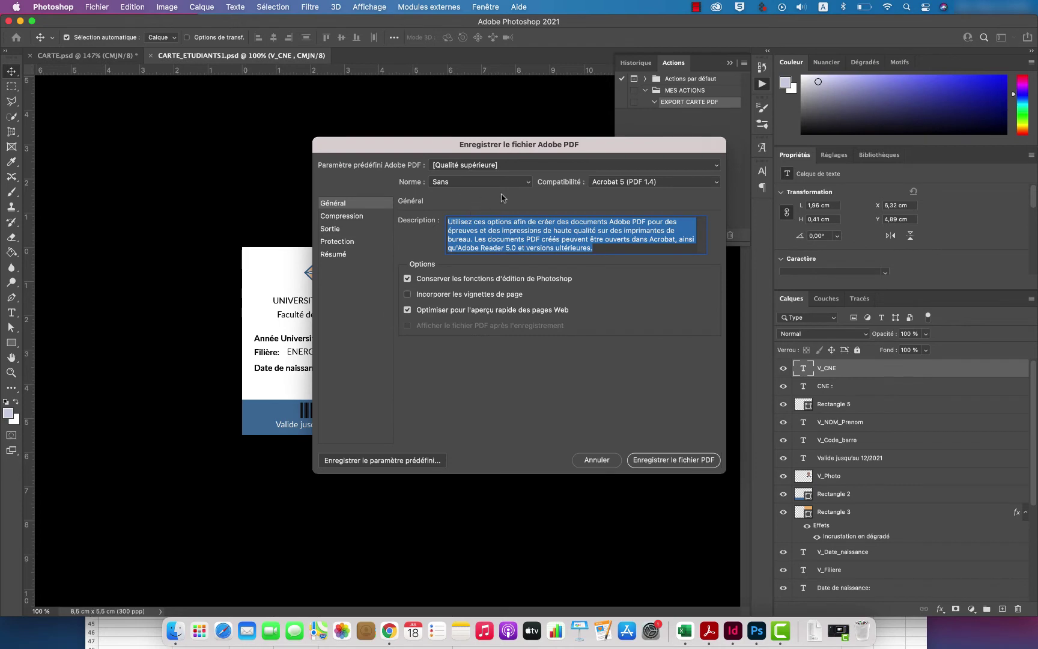
left_click(518, 183)
left_click(468, 243)
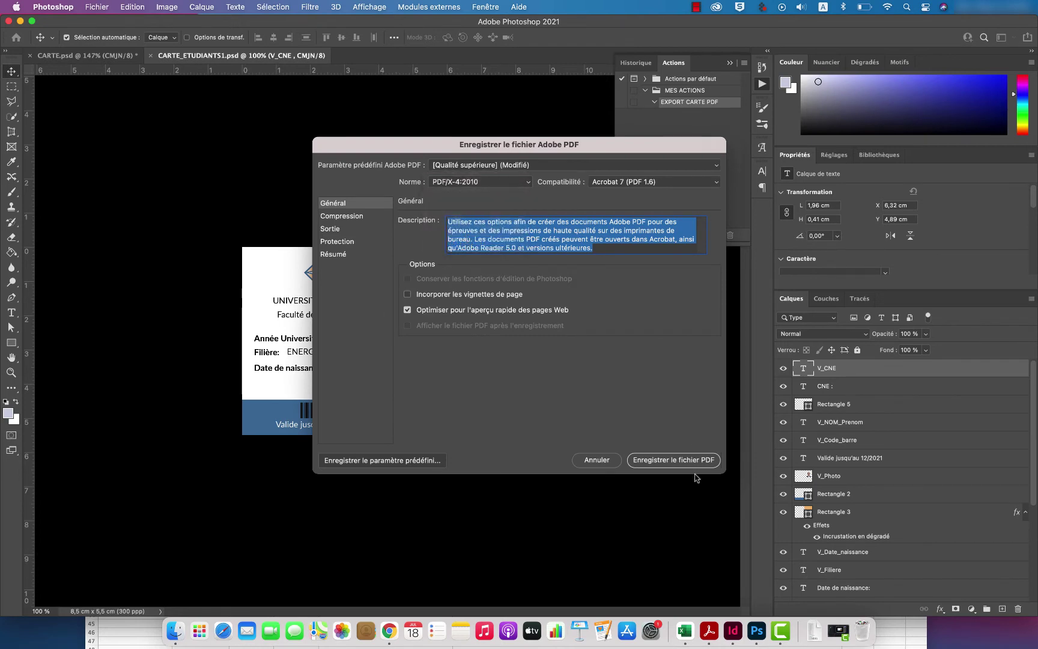
left_click(353, 218)
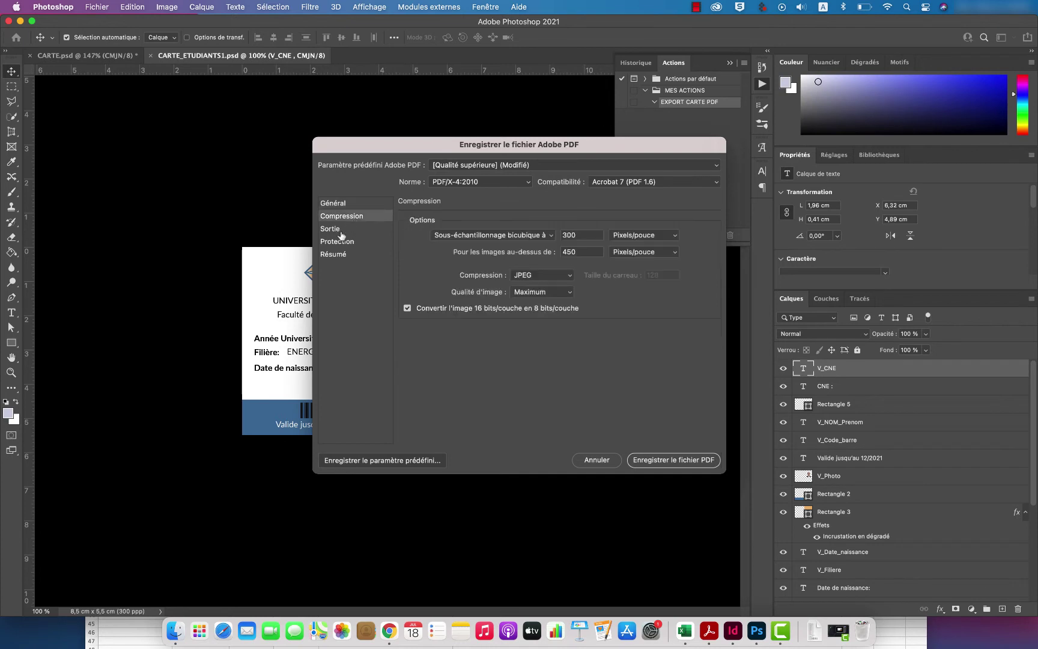
left_click(326, 228)
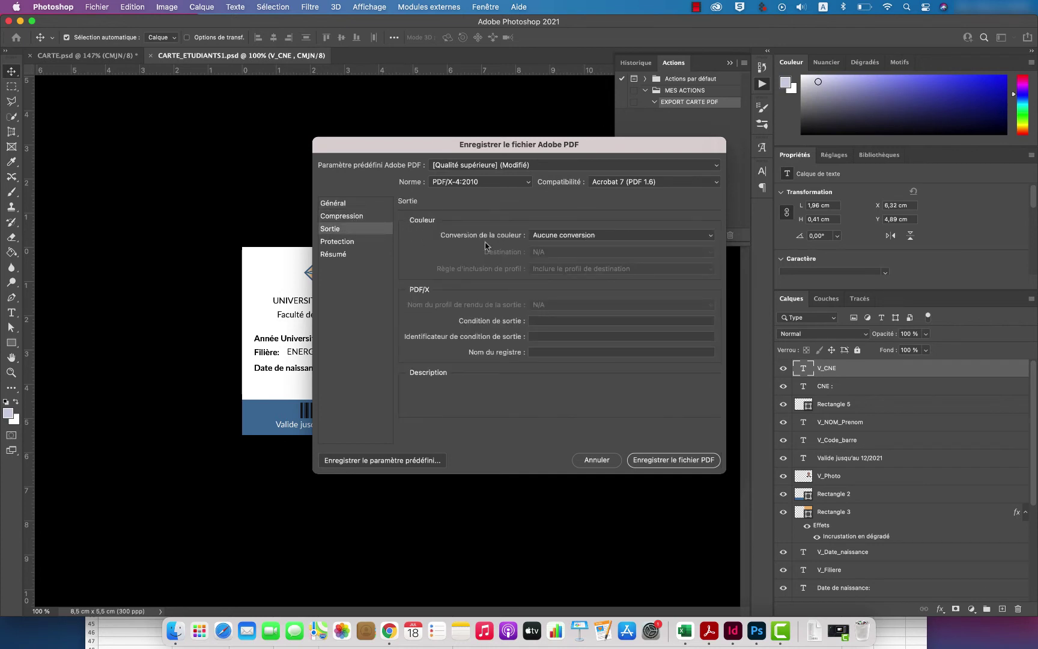
left_click(327, 240)
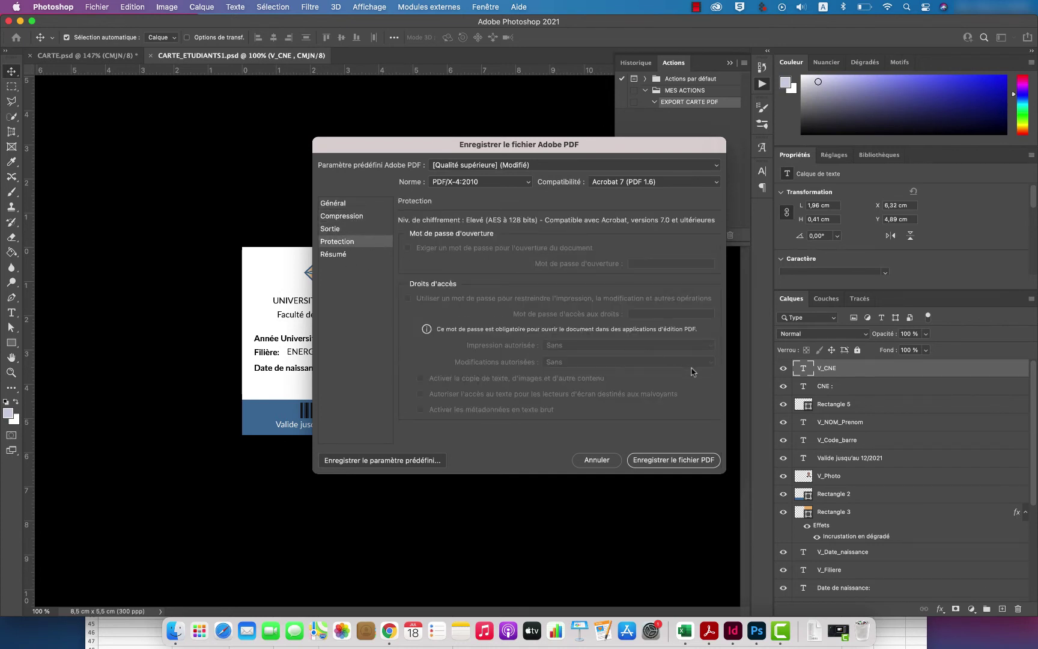
left_click(685, 461)
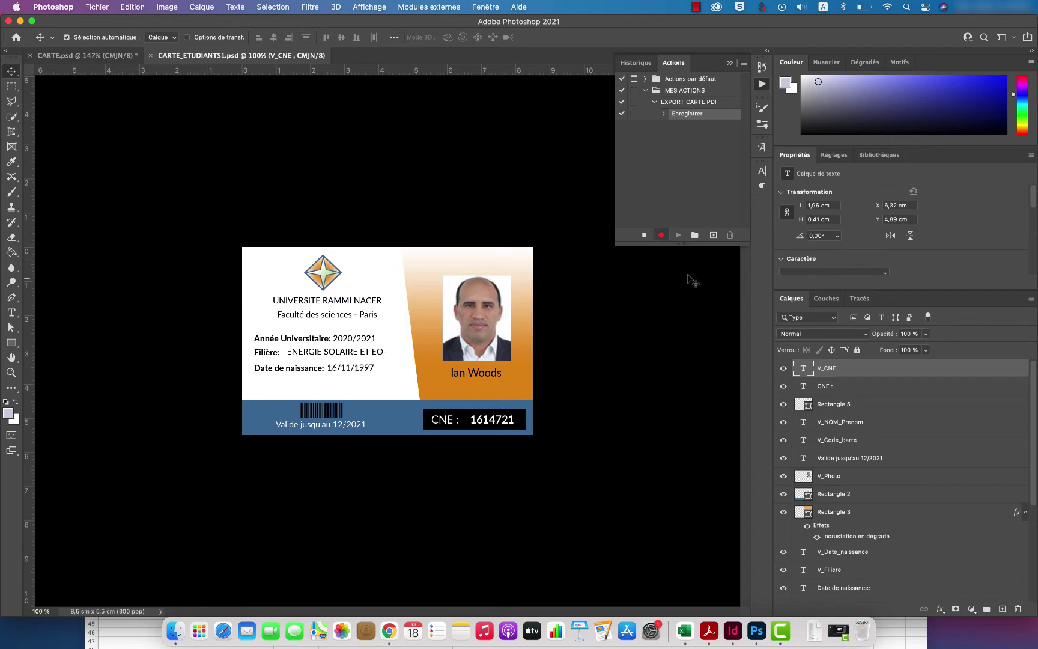
left_click(664, 115)
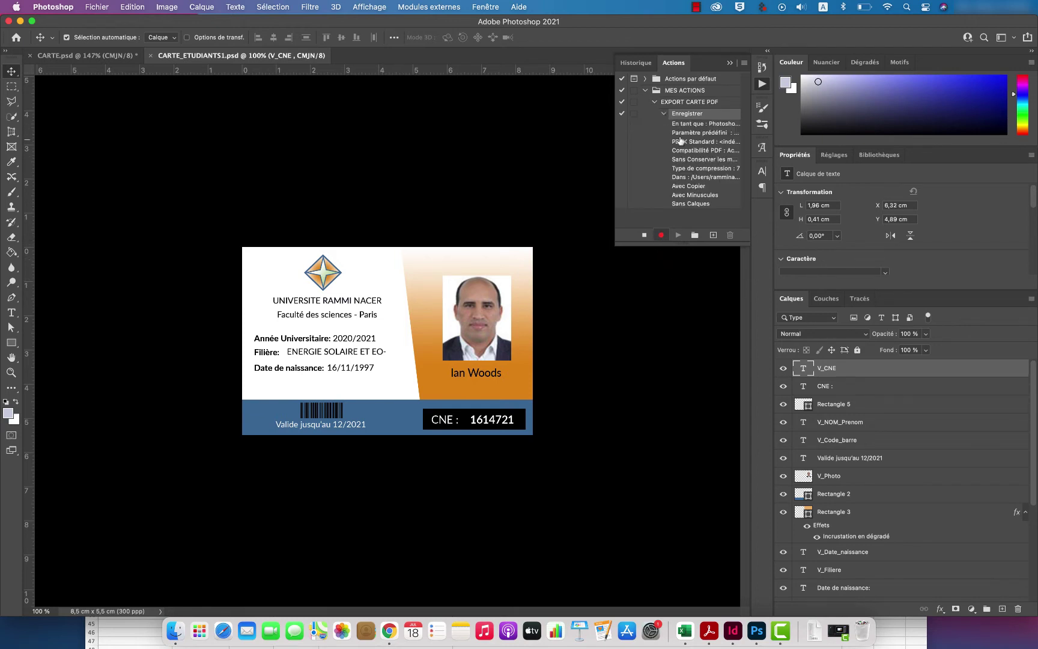
left_click(664, 114)
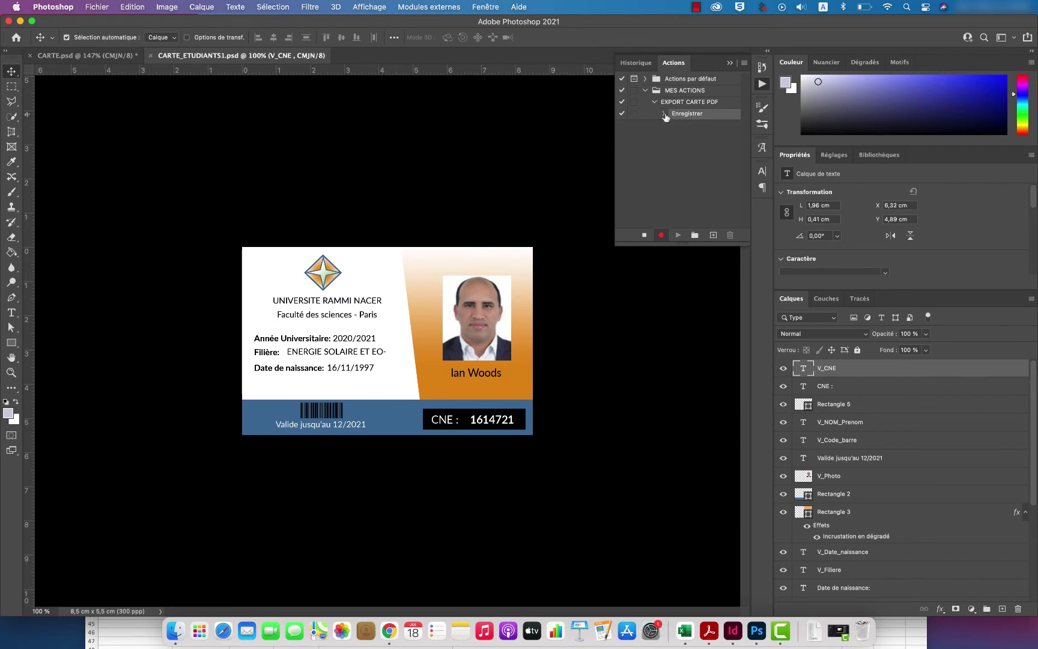
Step: Close the card to record a Fermer step, then stop recording the action
left_click(151, 56)
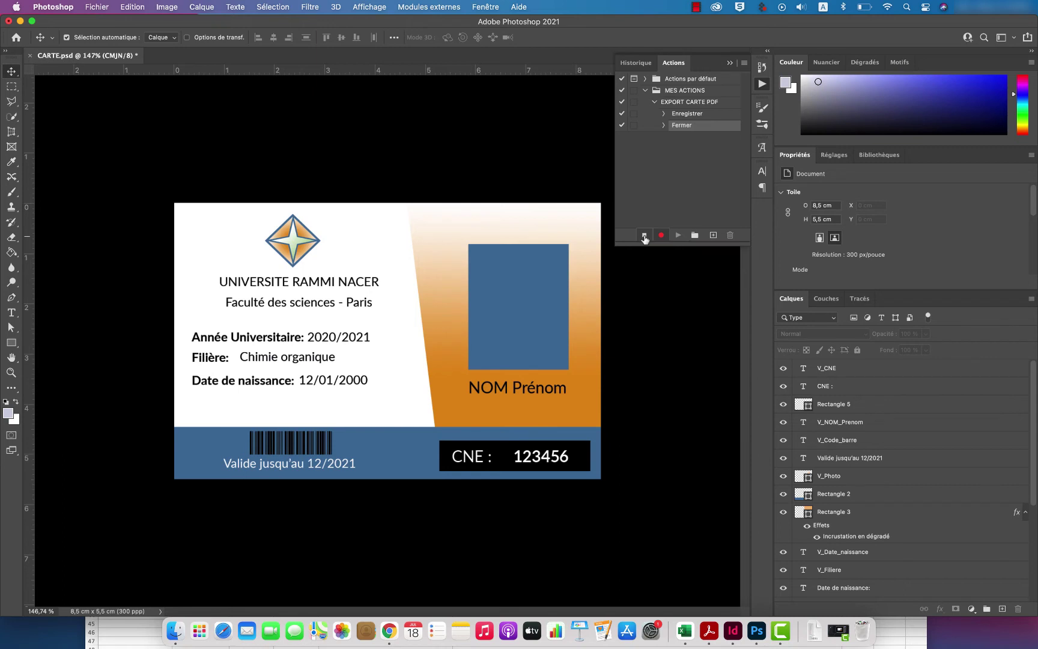
left_click(644, 236)
left_click(102, 9)
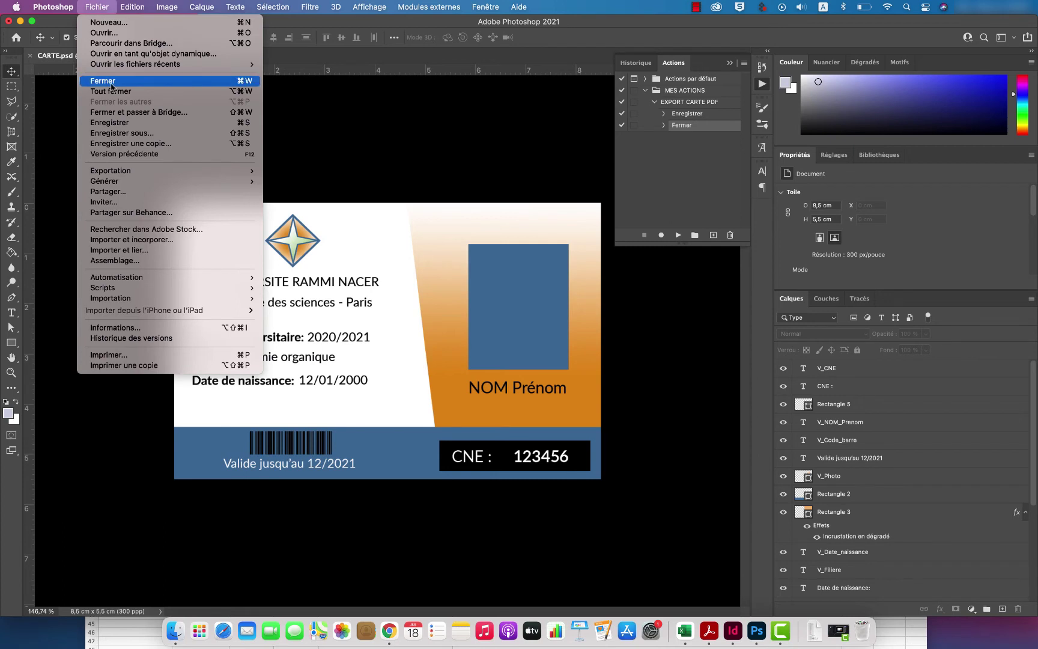
mouse_move(116, 278)
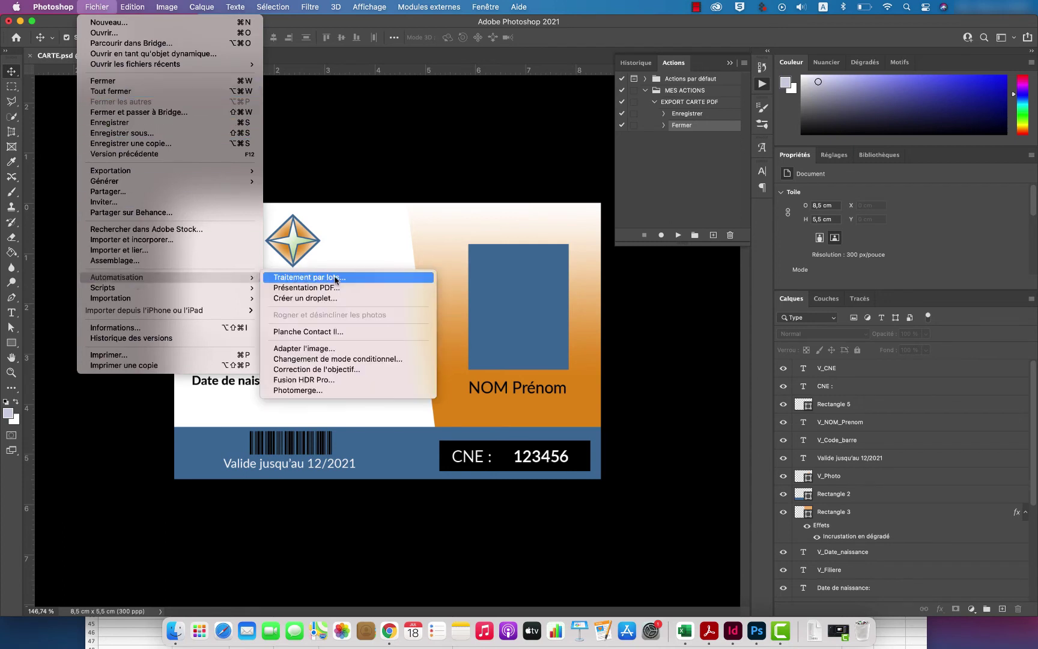
Step: In Traitement par lots, set Ensemble MES ACTIONS, Action EXPORT CARTE PDF, Source Dossier
left_click(334, 279)
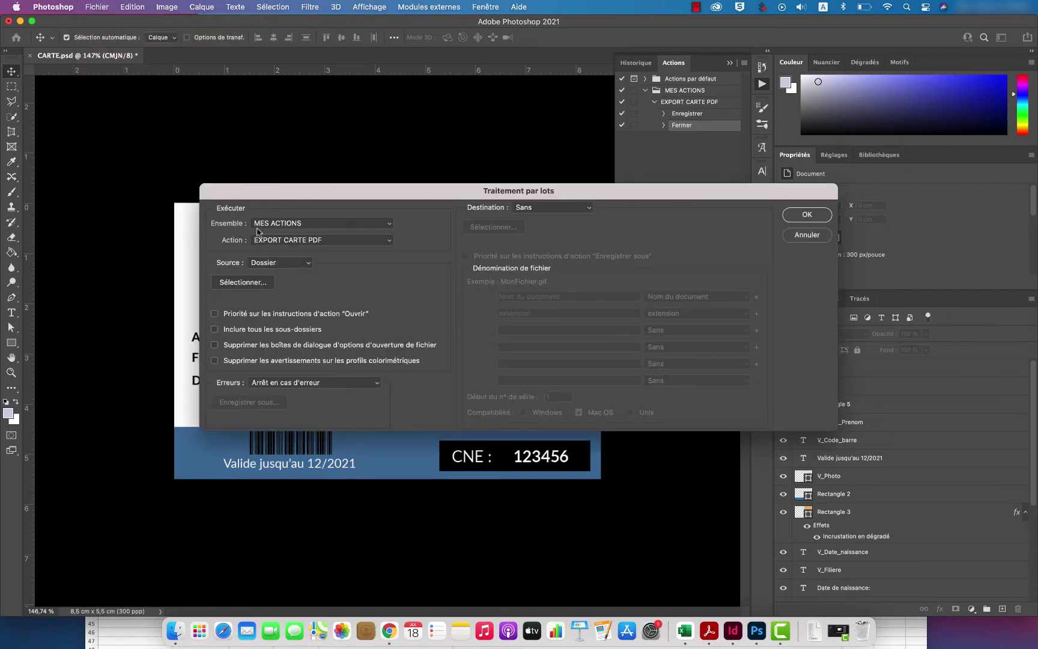
left_click(382, 226)
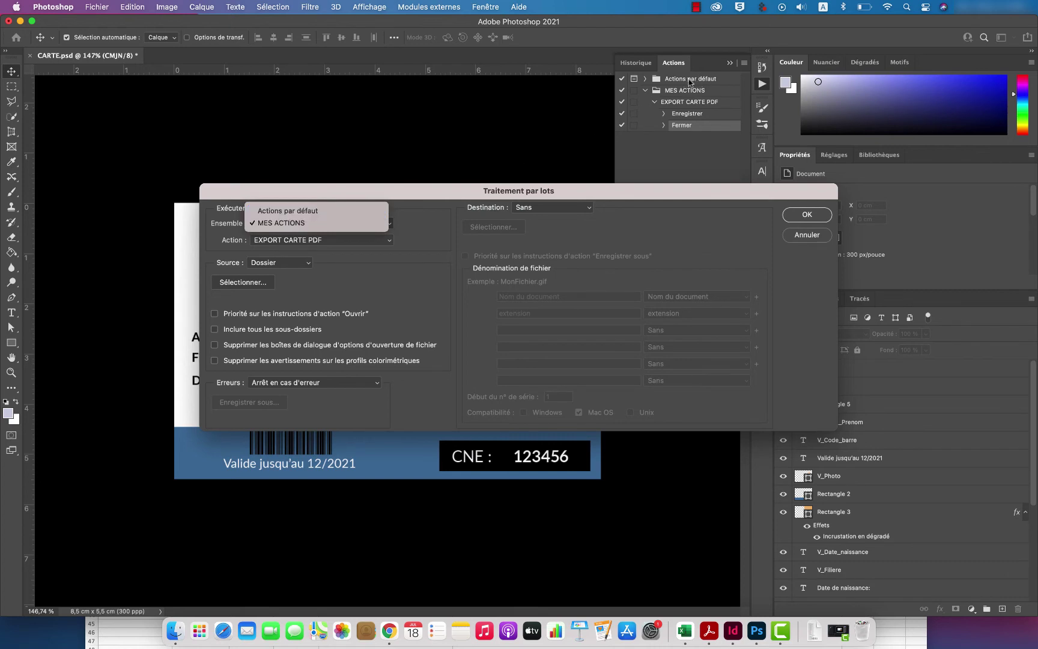
left_click(306, 224)
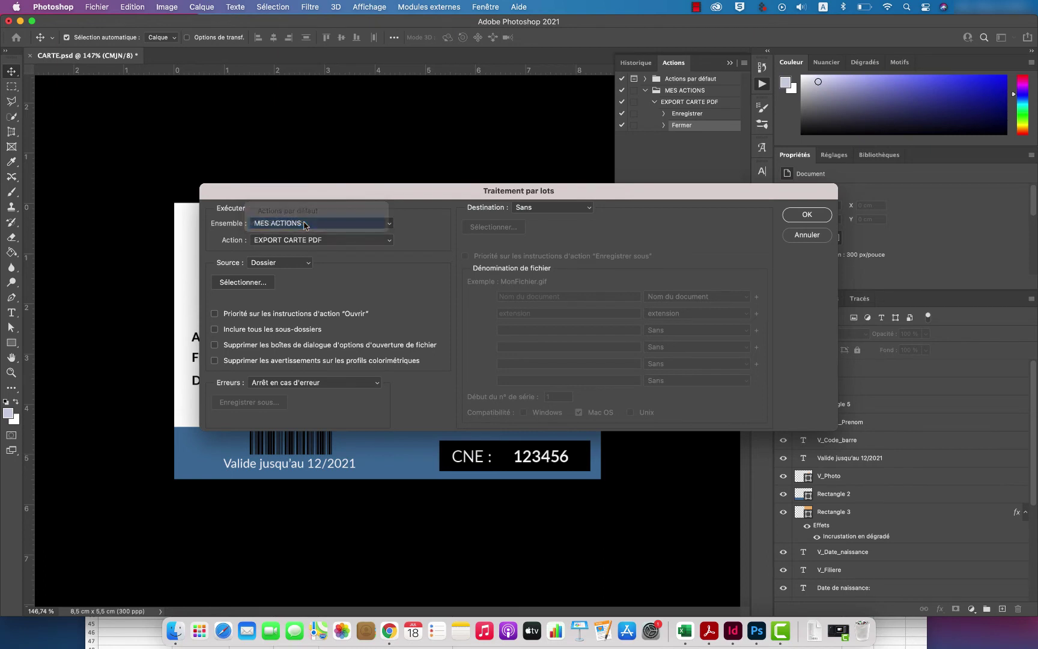
left_click(387, 241)
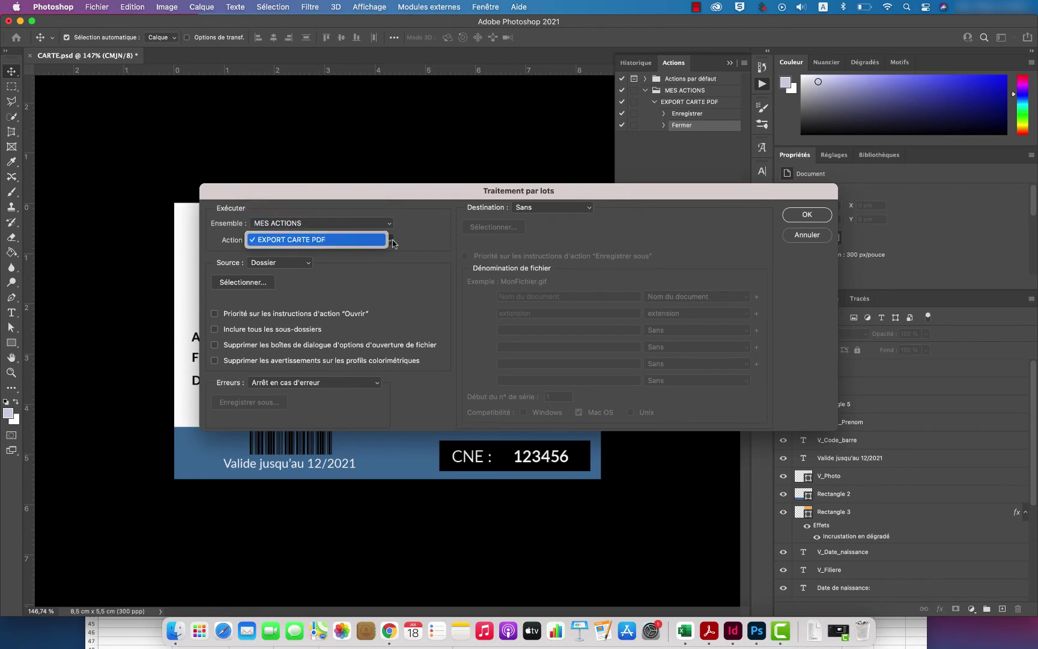
left_click(309, 240)
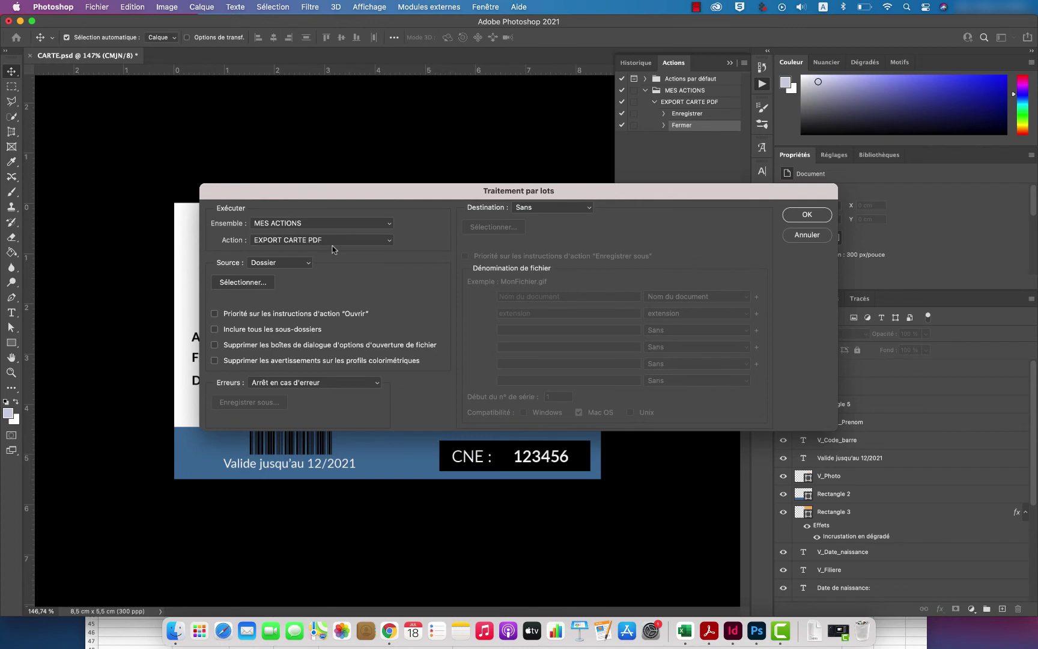
left_click(310, 265)
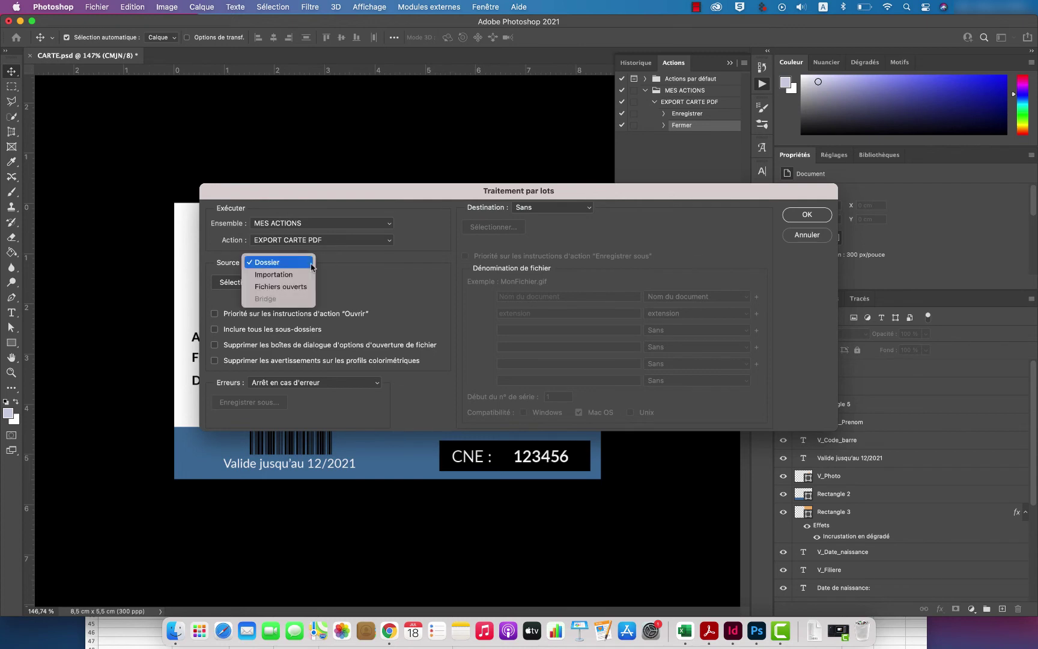
left_click(311, 266)
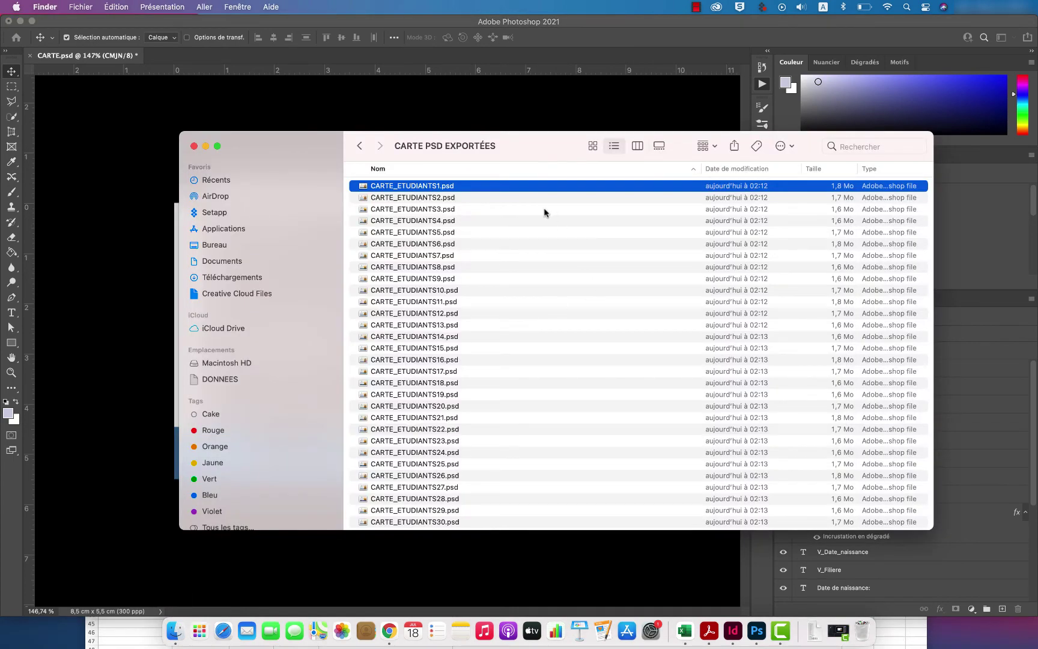
Step: Delete CARTE_ETUDIANTS1 copie.pdf from CARTES EXPORTÉES PDF in Finder, then return to Photoshop
key("super+Up")
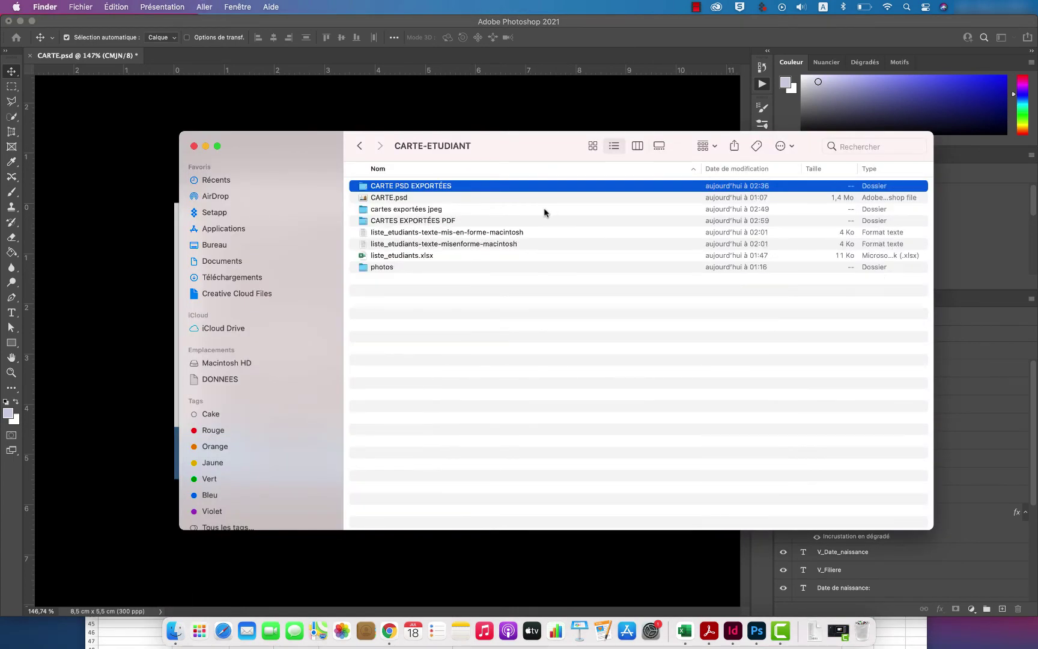
double_click(432, 221)
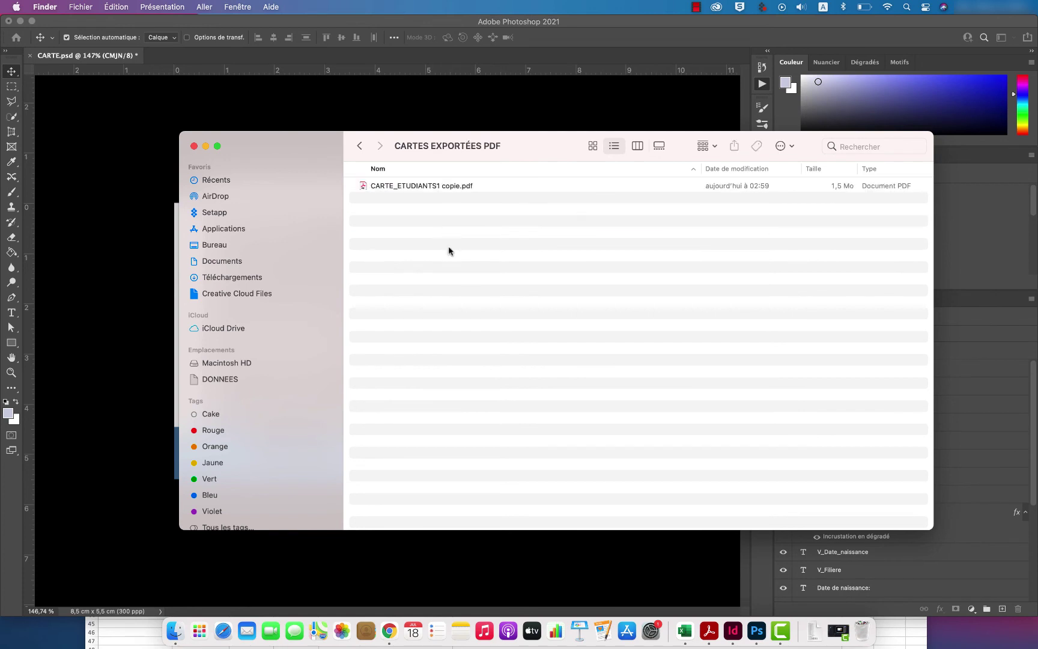
left_click(424, 187)
key("super+BackSpace")
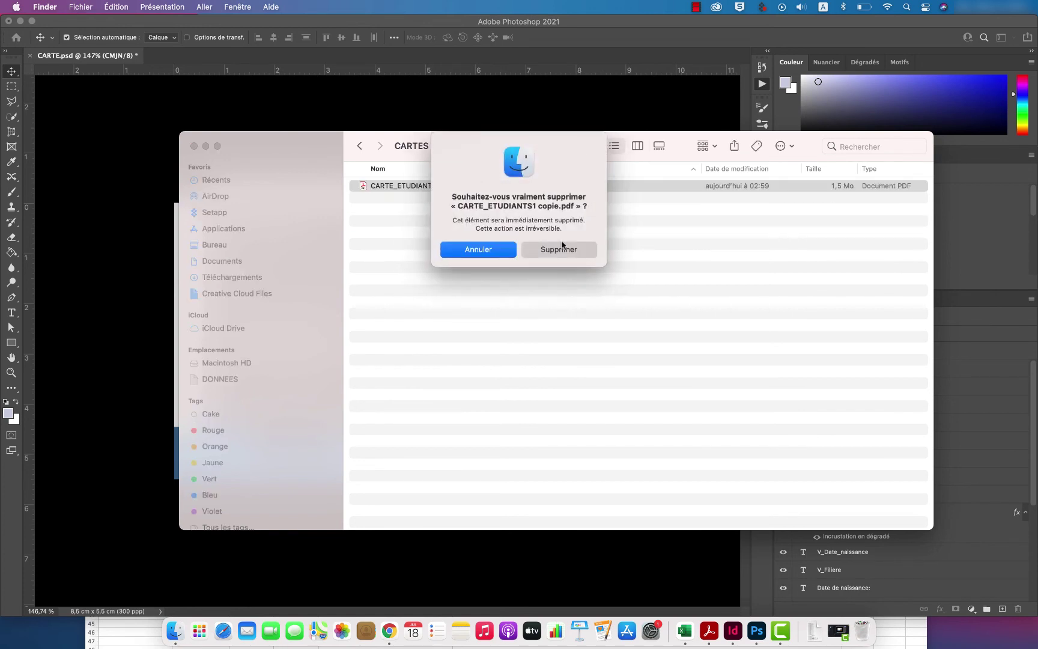
left_click(555, 250)
key("super+Up")
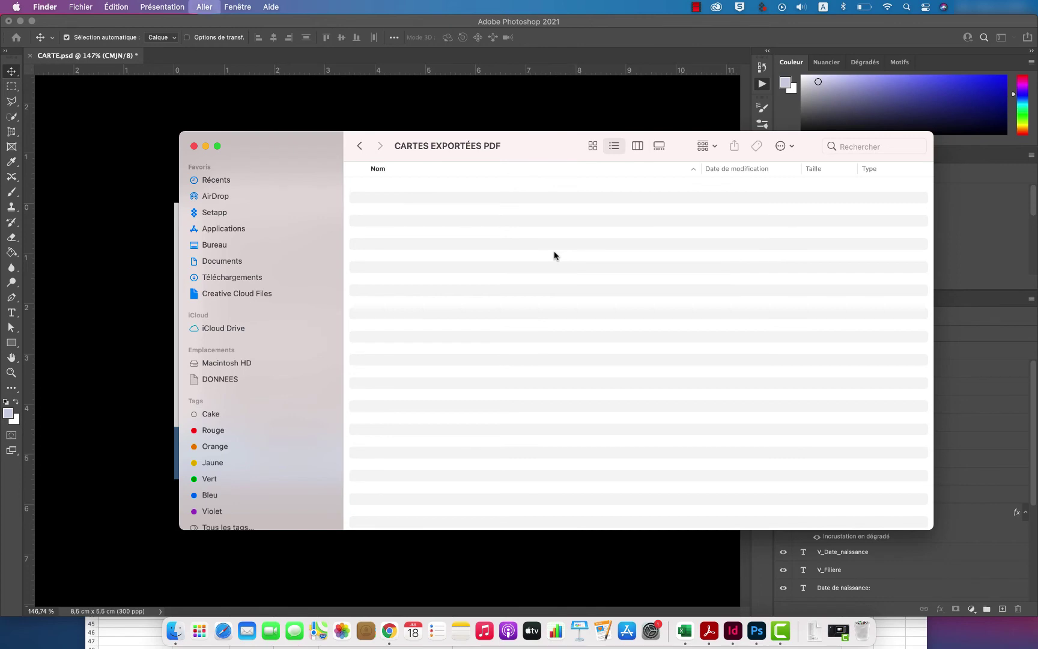
left_click(303, 111)
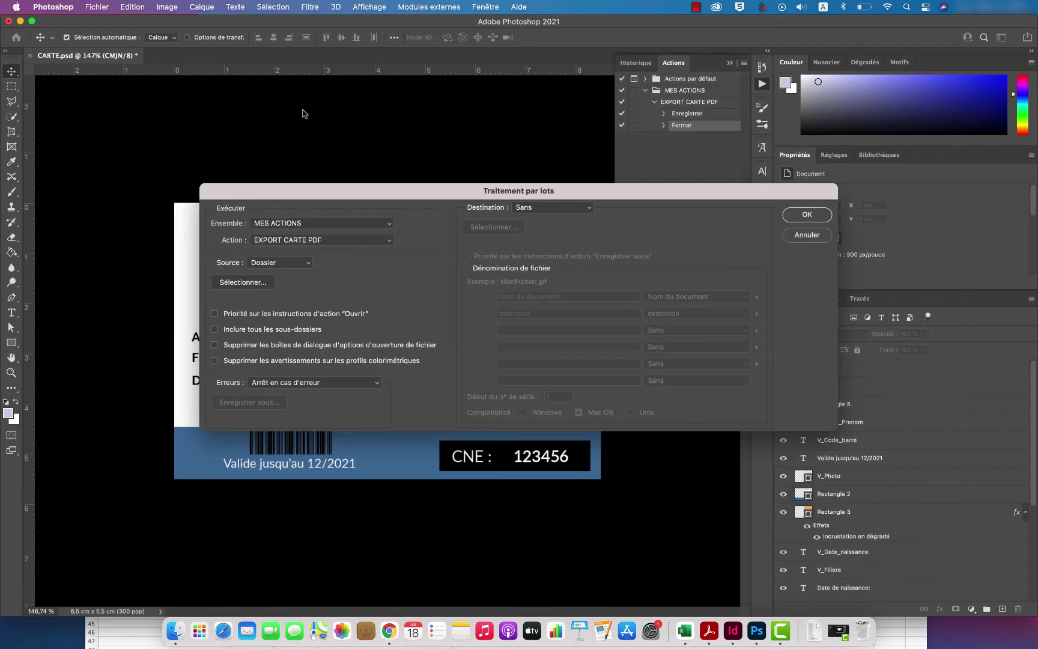
Step: Set the CARTE PSD EXPORTÉES folder as the batch source and run the batch
left_click(260, 286)
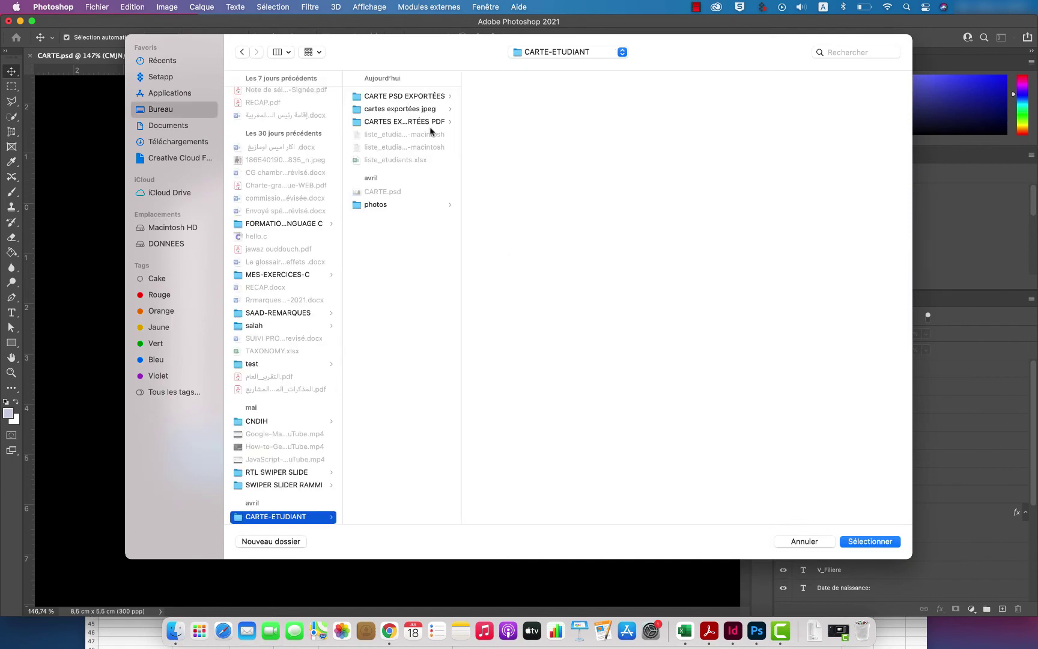
left_click(430, 98)
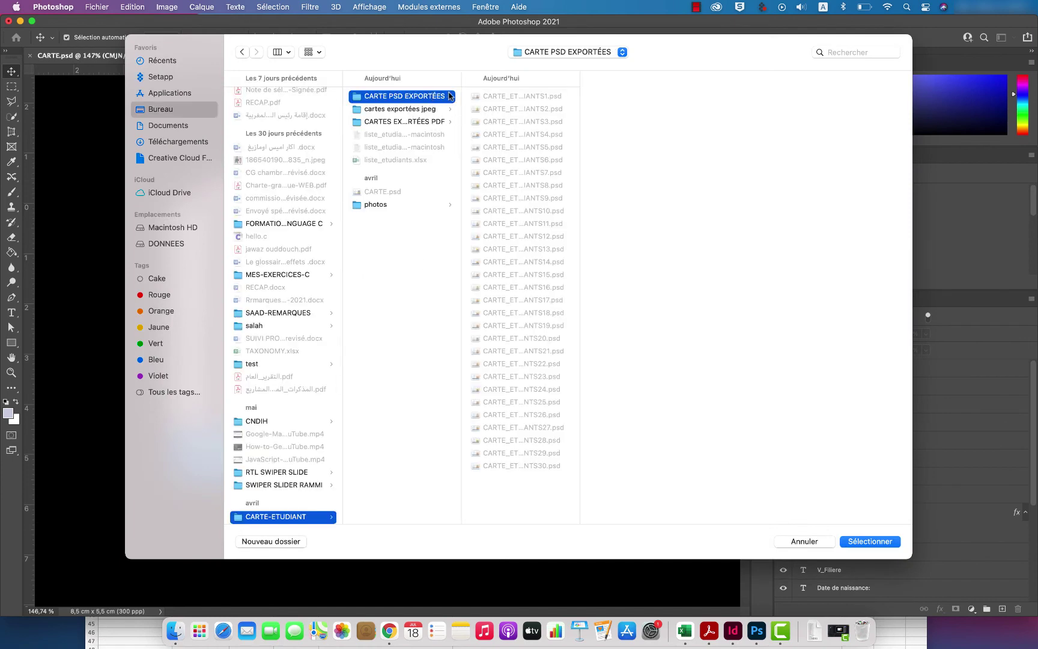
left_click(881, 543)
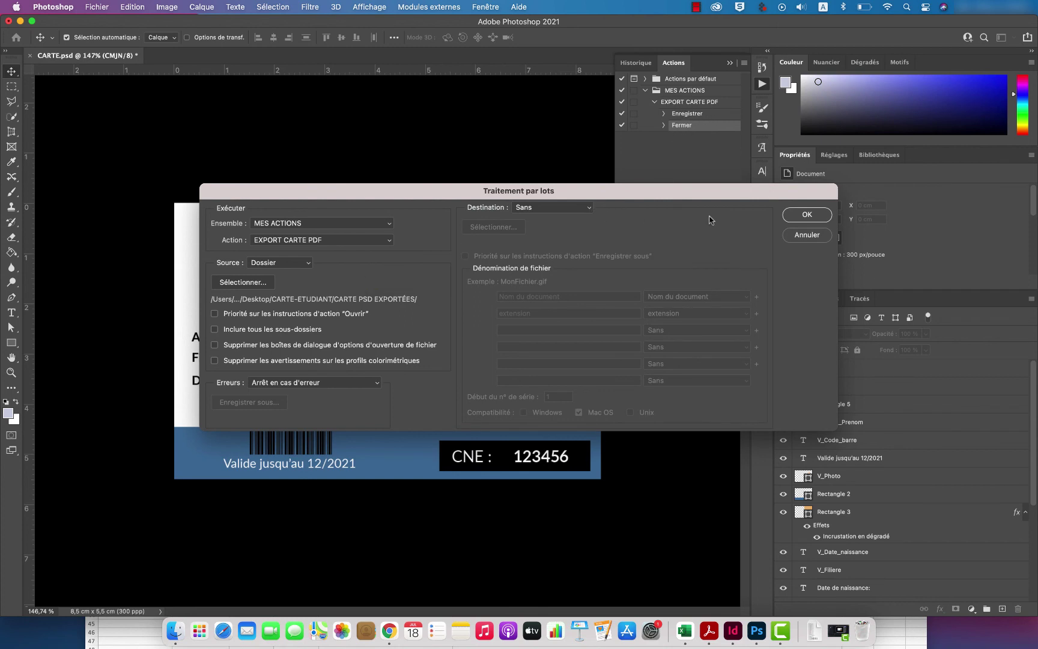
left_click(805, 215)
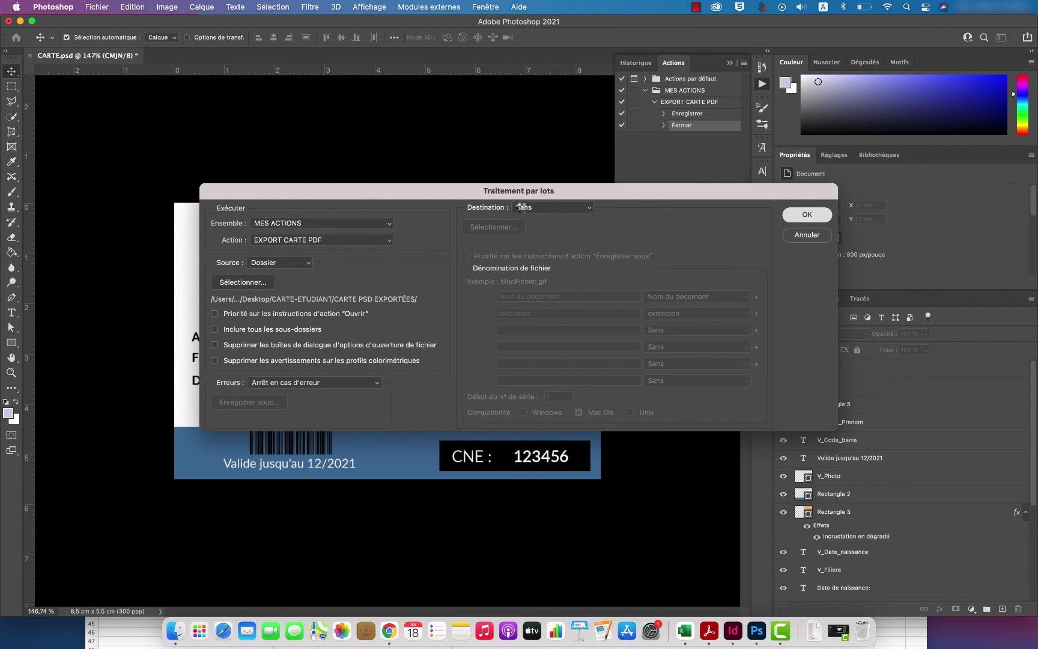
Step: Open the CARTES EXPORTÉES PDF folder in Finder
left_click(178, 634)
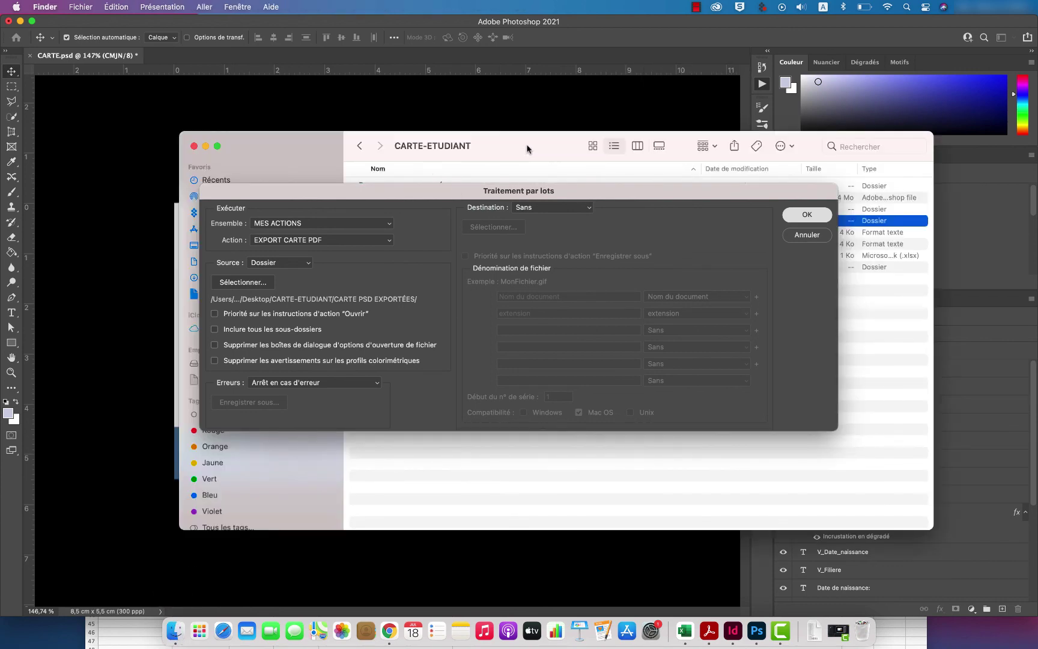
left_click_drag(533, 146, 542, 93)
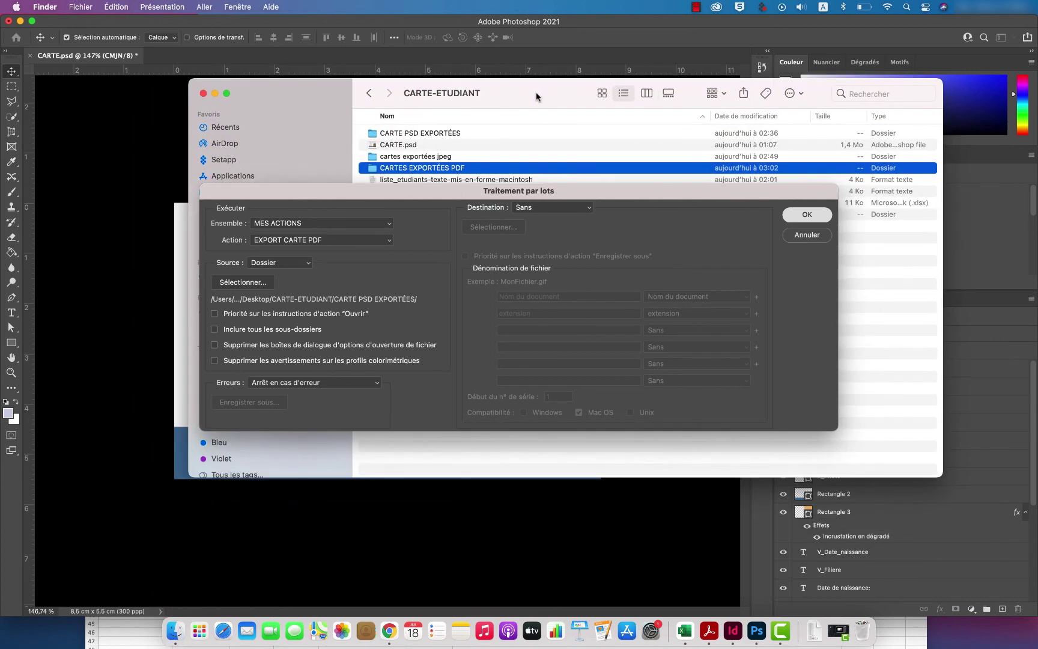
double_click(462, 169)
left_click_drag(567, 190, 534, 287)
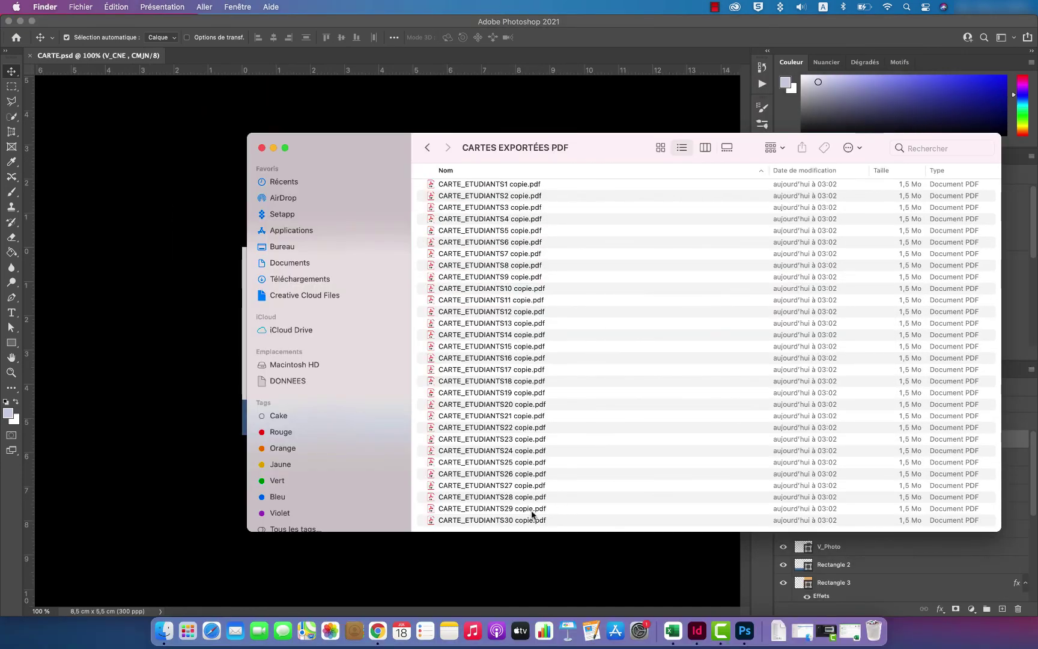
Step: Quick Look the CARTE_ETUDIANTS30 and first exported PDFs, then return to CARTE-ETUDIANT
left_click(521, 522)
key("space")
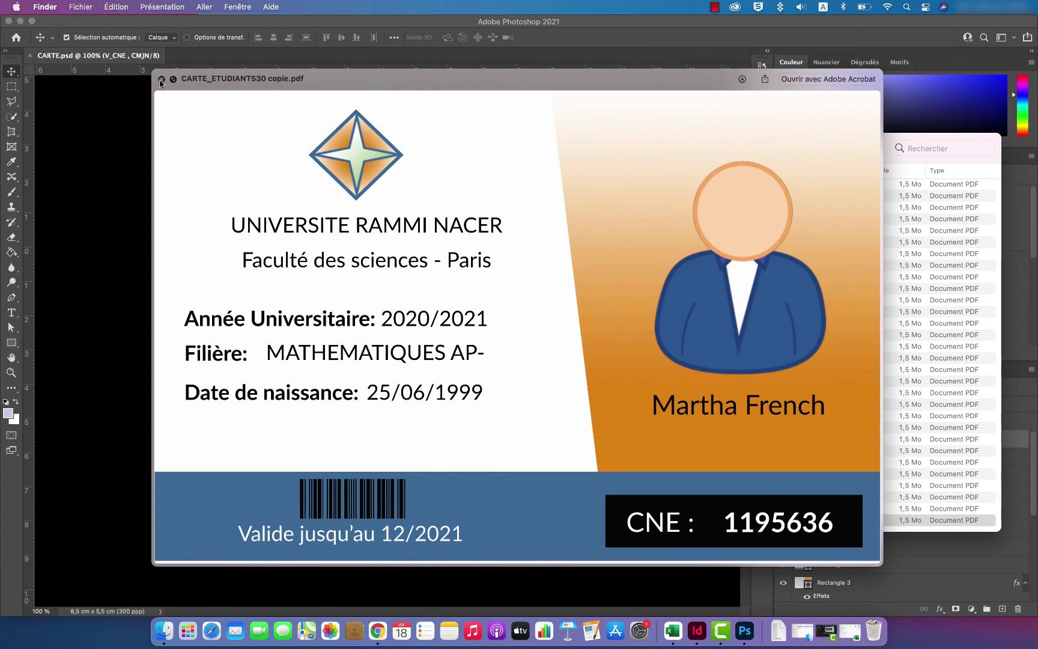
left_click(161, 80)
left_click(493, 186)
key("space")
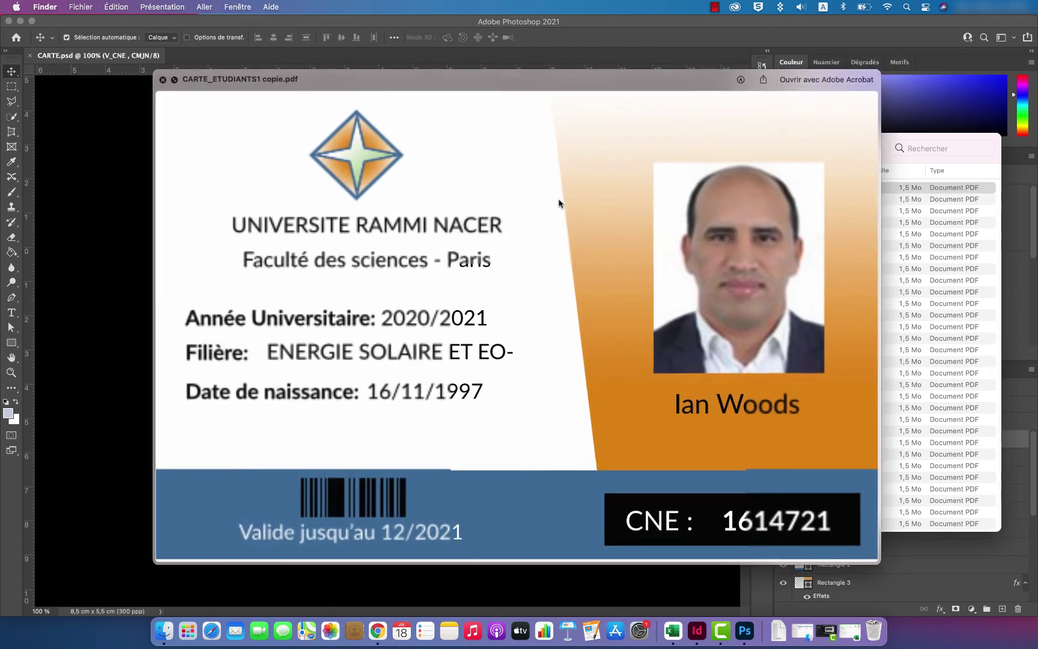
left_click(162, 79)
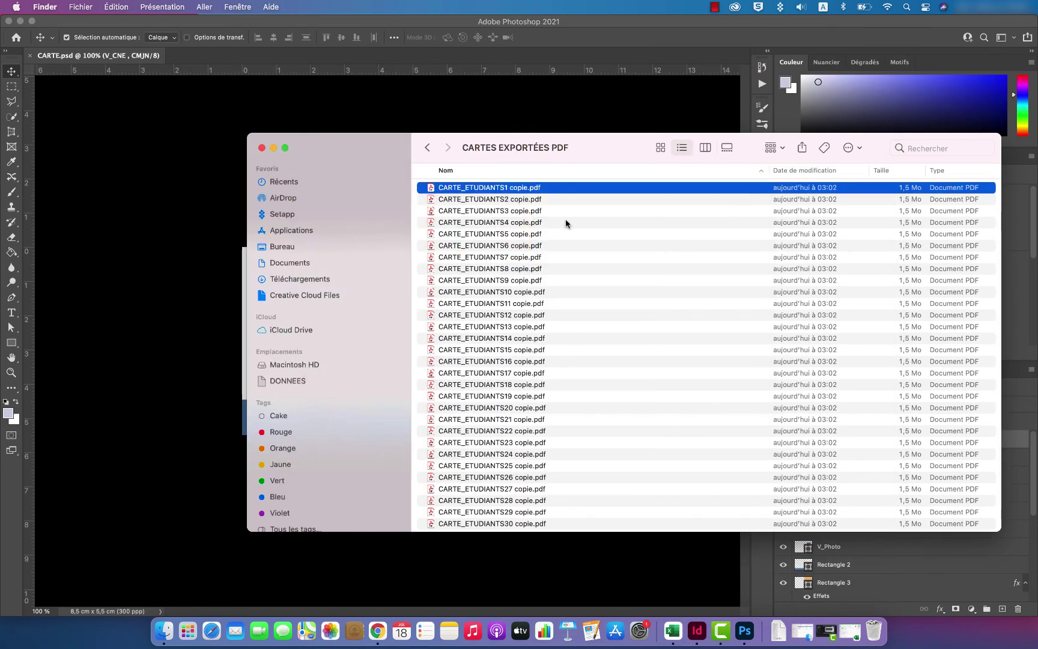
key("super+Up")
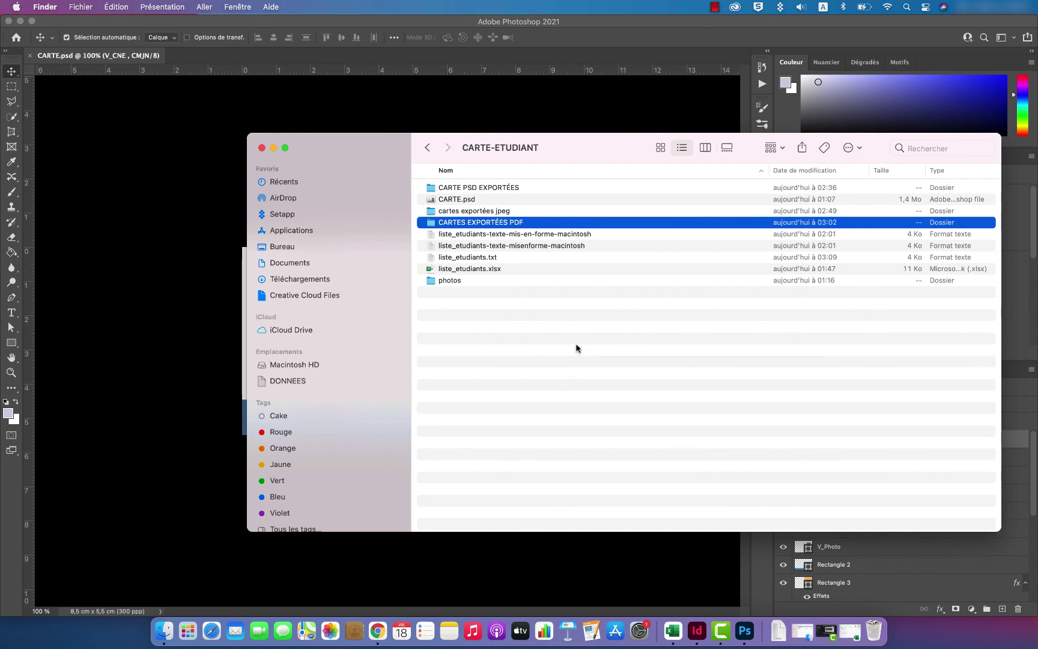